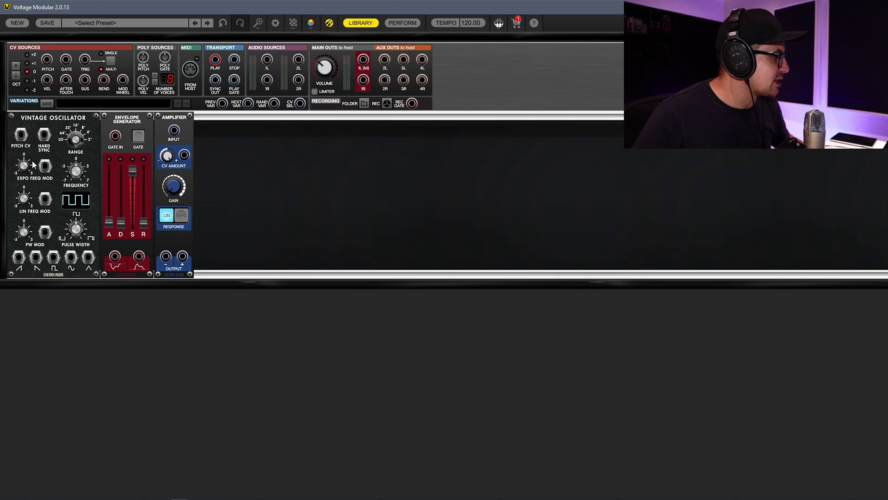
Patch CV Sources Pitch into the oscillator's Pitch CV, and its saw output toward the Amplifier
left_click_drag(19, 138, 47, 60)
left_click_drag(35, 116, 25, 138)
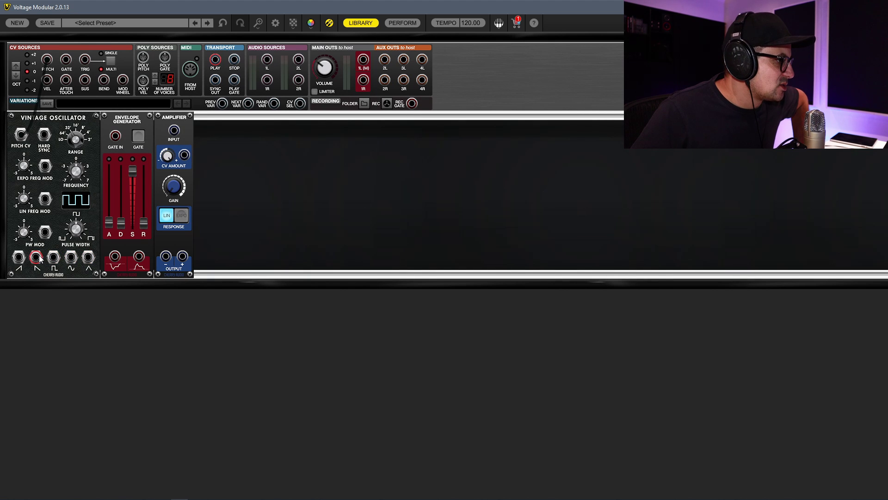
left_click_drag(36, 257, 114, 121)
Move the Amplifier between oscillator and envelope, then remove the duplicated modules made with Ctrl+D
left_click_drag(260, 152, 23, 235)
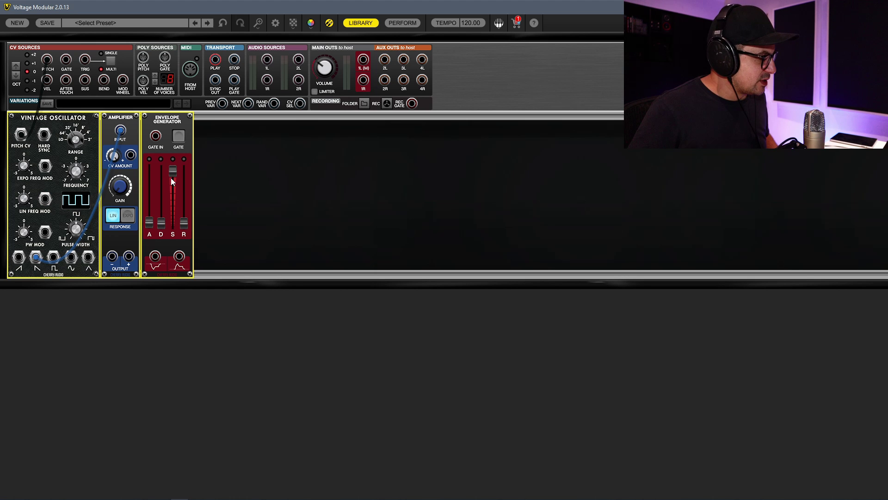
key("ctrl+d")
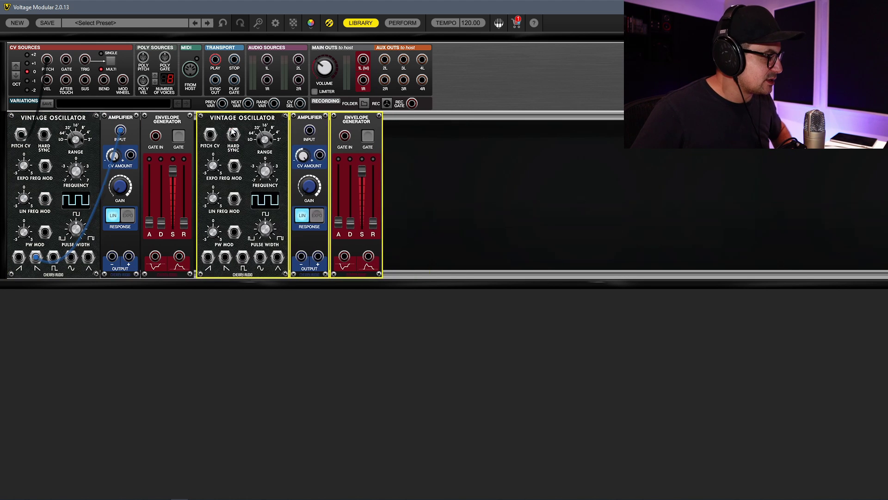
left_click(406, 346)
left_click_drag(489, 169, 185, 261)
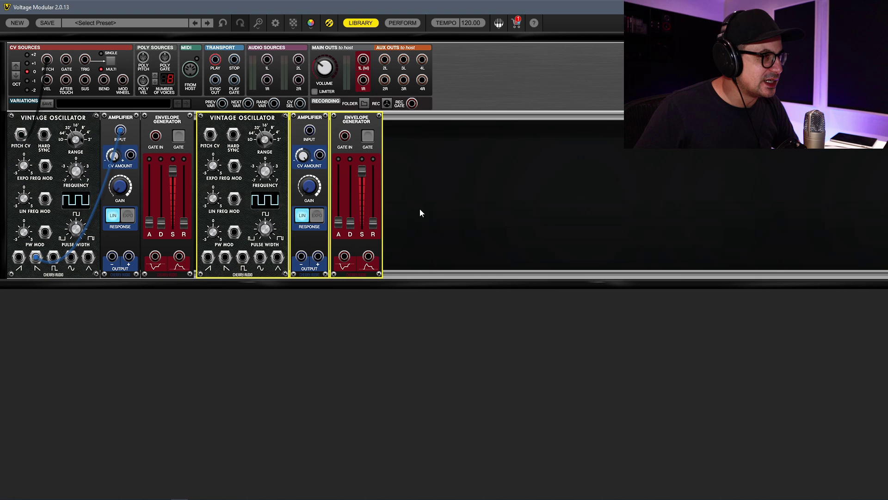
key("Delete")
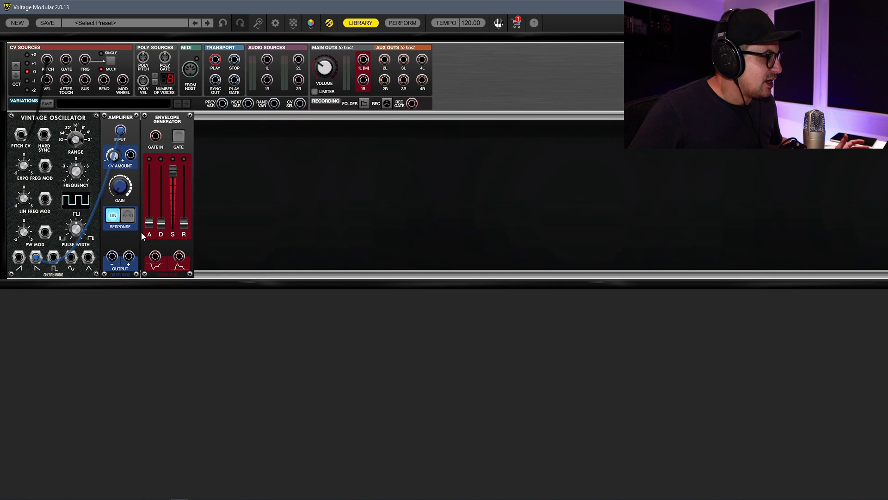
Patch the Envelope Generator output into the Amplifier's CV Amount and test it with the manual gate
left_click(176, 262)
left_click_drag(176, 262, 66, 59)
left_click(172, 136)
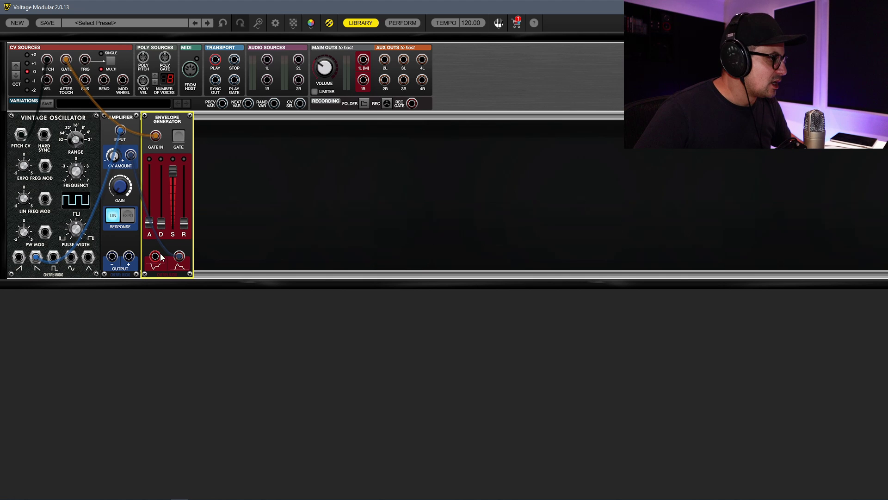
Send the Amplifier output to Main Outs 1L and select the Vintage Oscillator
left_click_drag(129, 257, 363, 65)
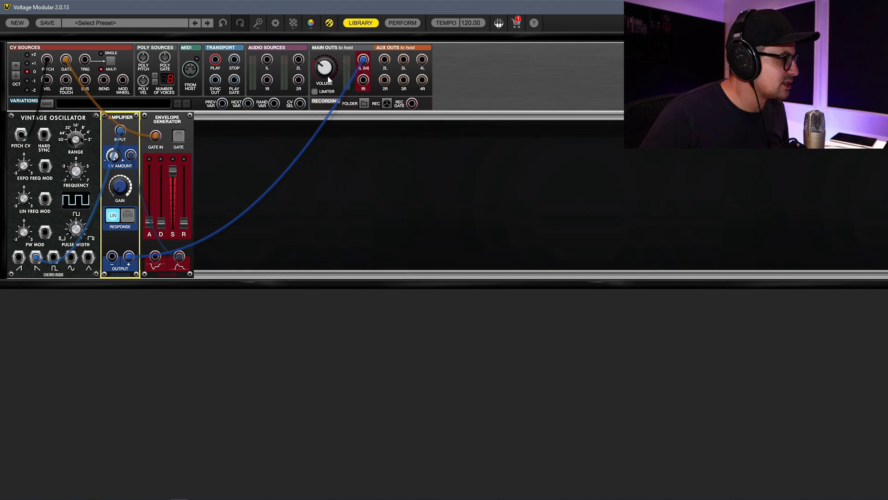
mouse_move(115, 169)
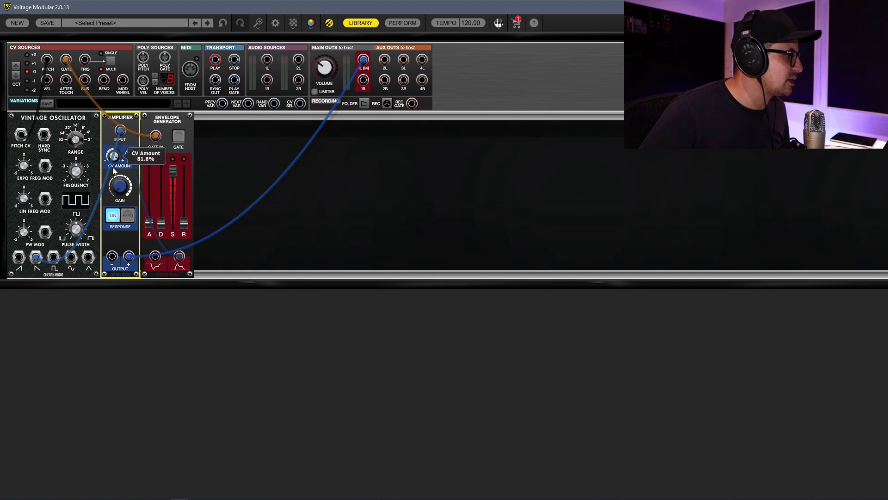
mouse_move(326, 69)
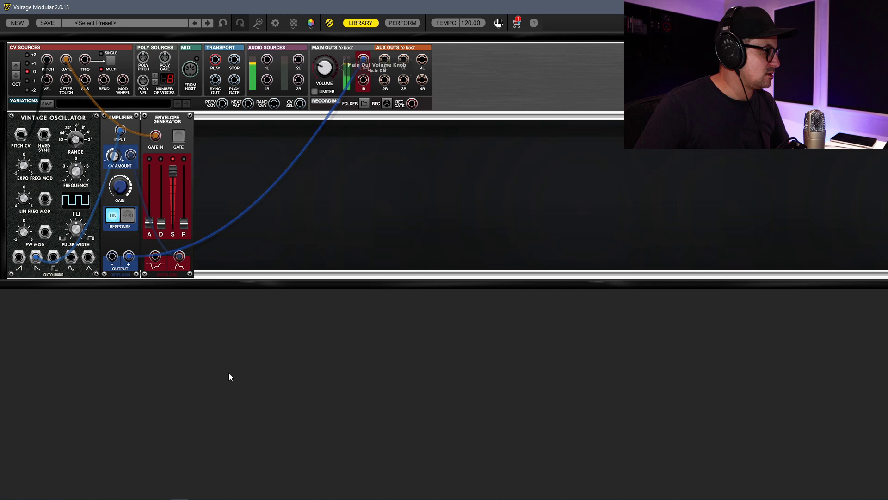
left_click(52, 157)
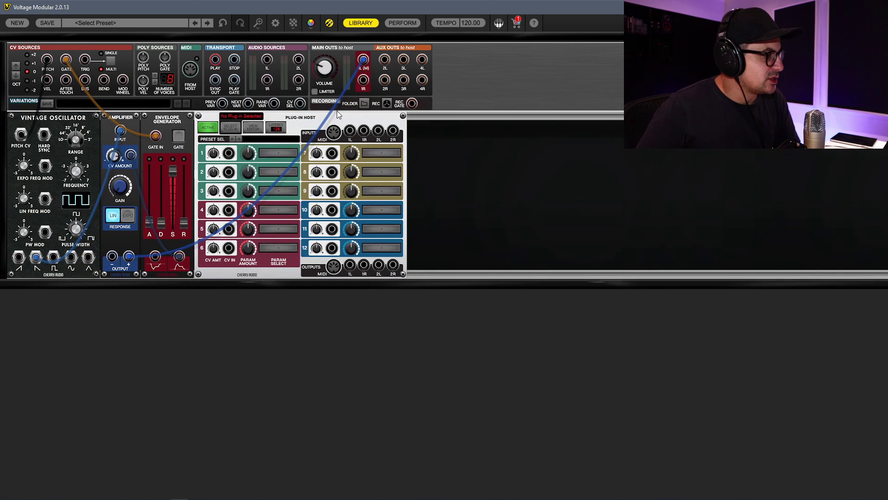
Select the new Plug-in Host module placed after the Envelope Generator
left_click(288, 162)
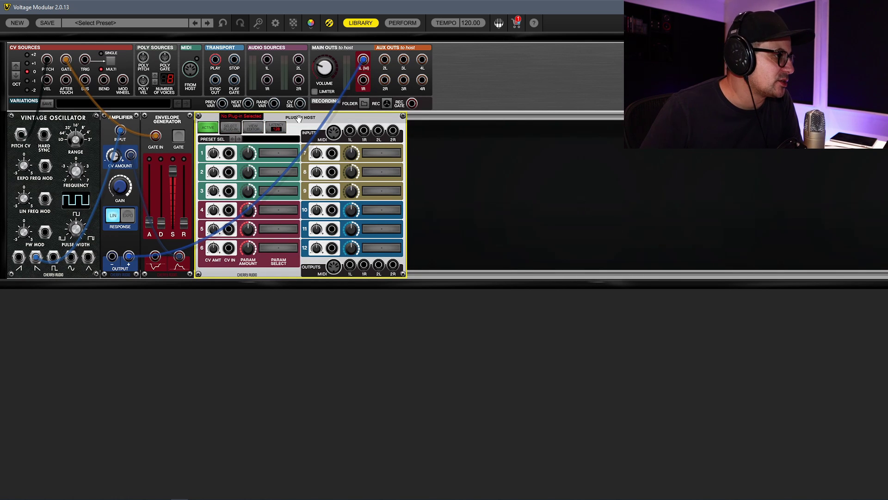
Browse the Load VST3 file dialog, then cancel without loading a plug-in
left_click(225, 129)
left_click(241, 142)
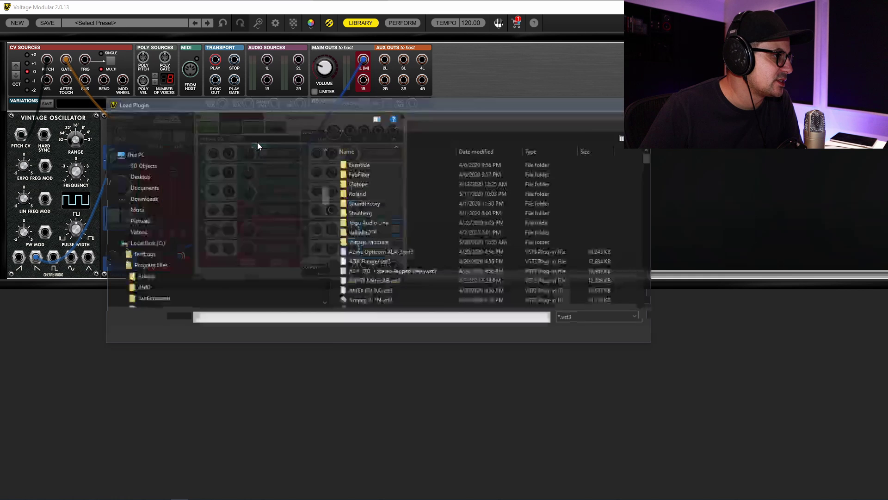
scroll(448, 252, "down", 20)
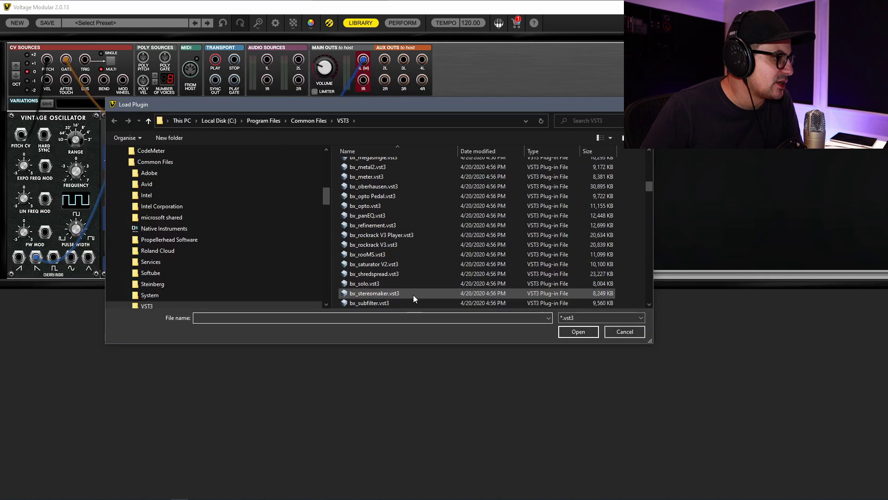
scroll(423, 270, "up", 15)
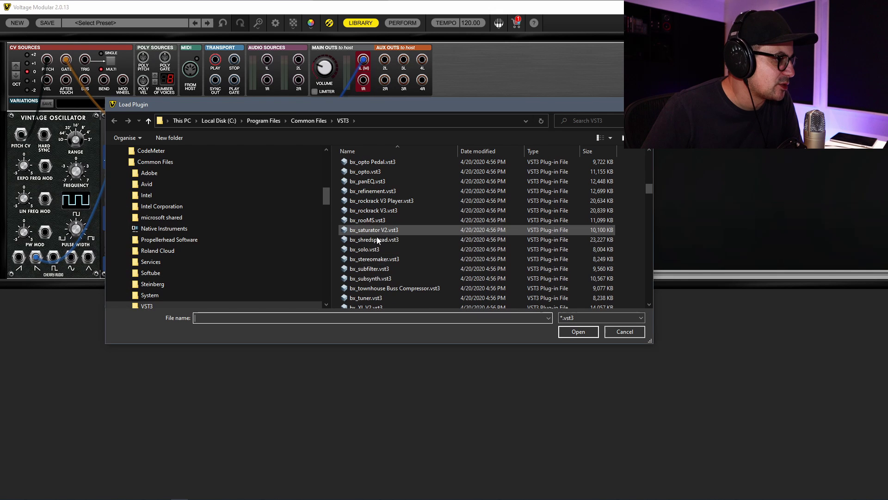
scroll(376, 237, "down", 8)
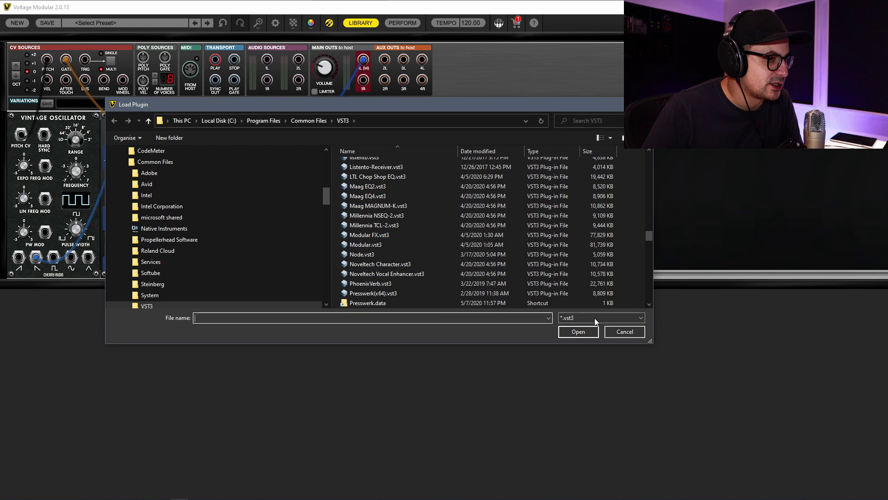
left_click(626, 332)
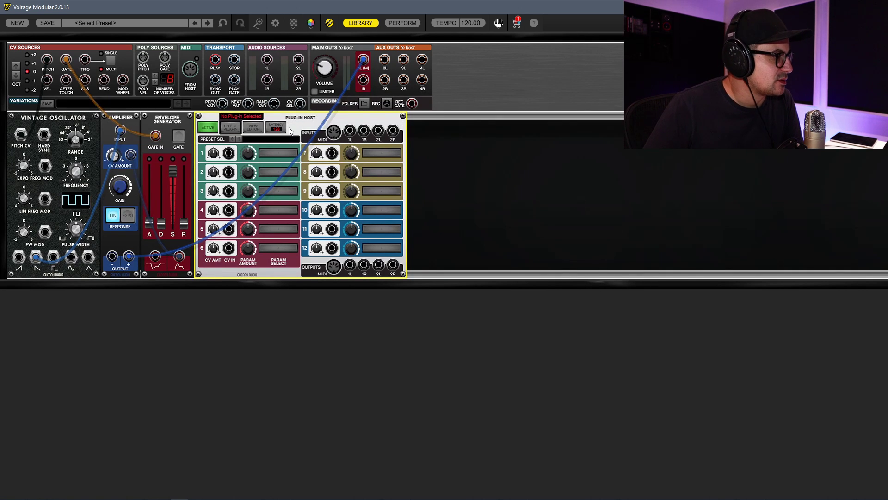
Load the Valhalla Delay module preset from the host's Module Preset menu
right_click(295, 115)
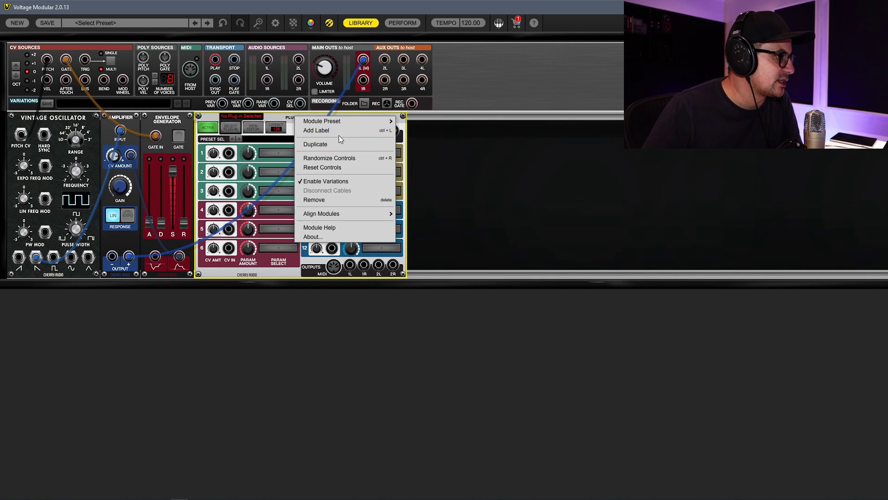
mouse_move(319, 119)
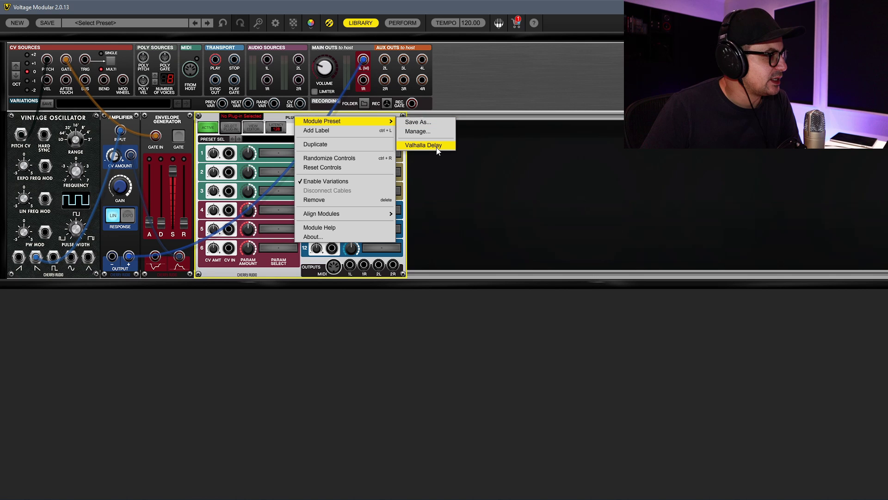
left_click(423, 145)
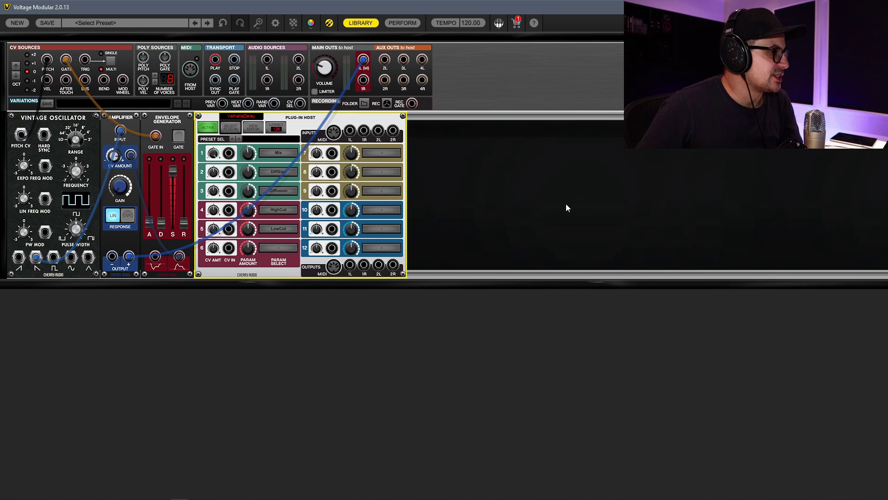
Reroute the amplifier cable into host Input 1L and cable host Outputs 1L/1R to Main Outs 1L/1R
left_click(561, 216)
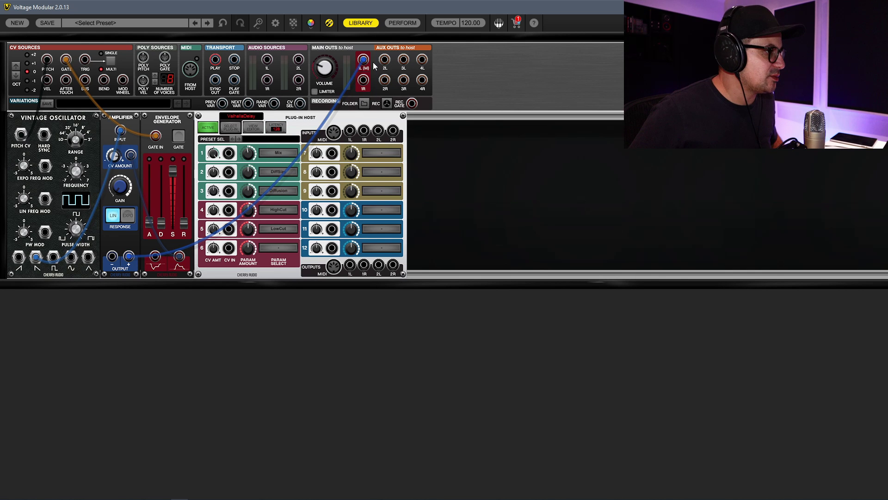
left_click_drag(363, 59, 129, 256)
left_click_drag(350, 265, 363, 60)
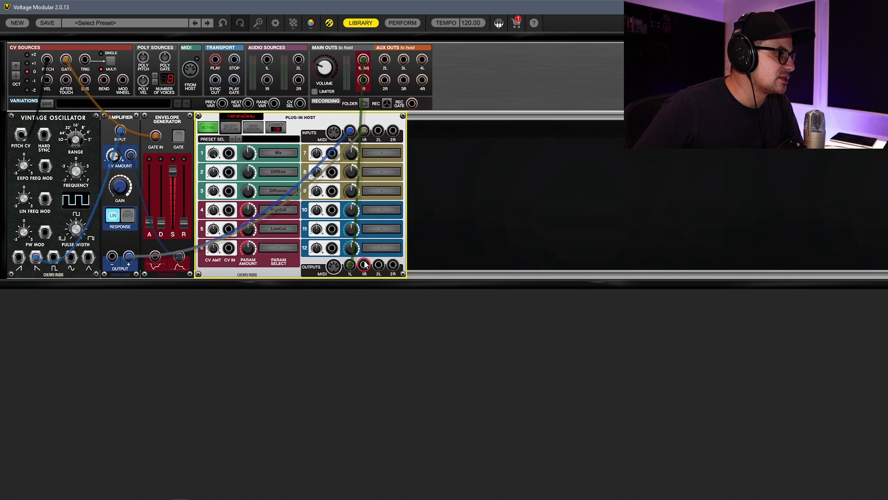
left_click_drag(364, 265, 363, 82)
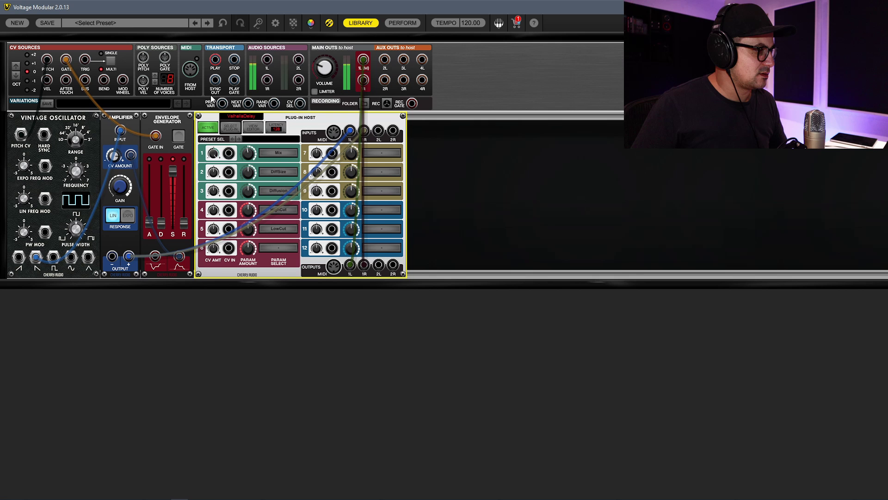
mouse_move(320, 76)
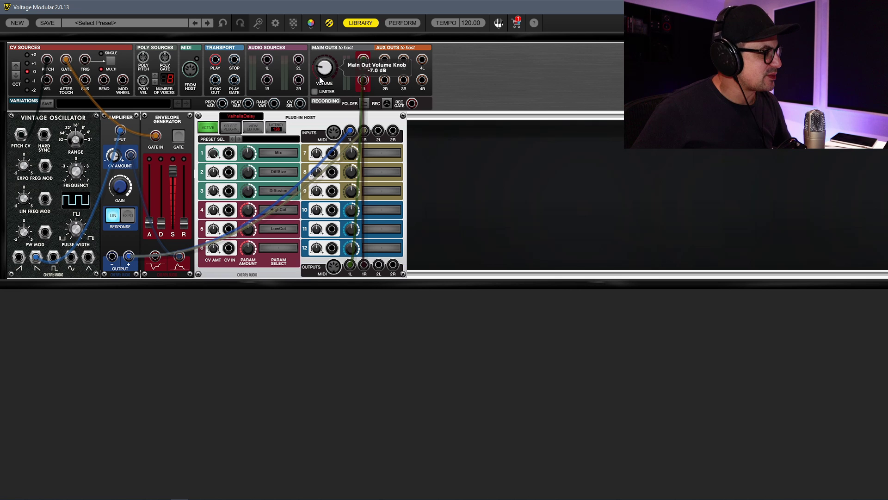
Learn ValhallaDelay's Mix knob into parameter slot 1, lowering Mix from 1.00 to 0.47
left_click(277, 153)
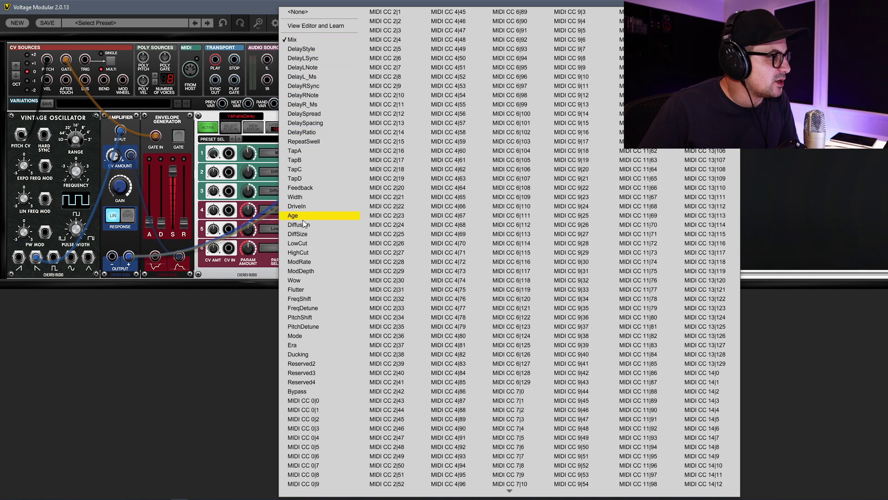
left_click(295, 28)
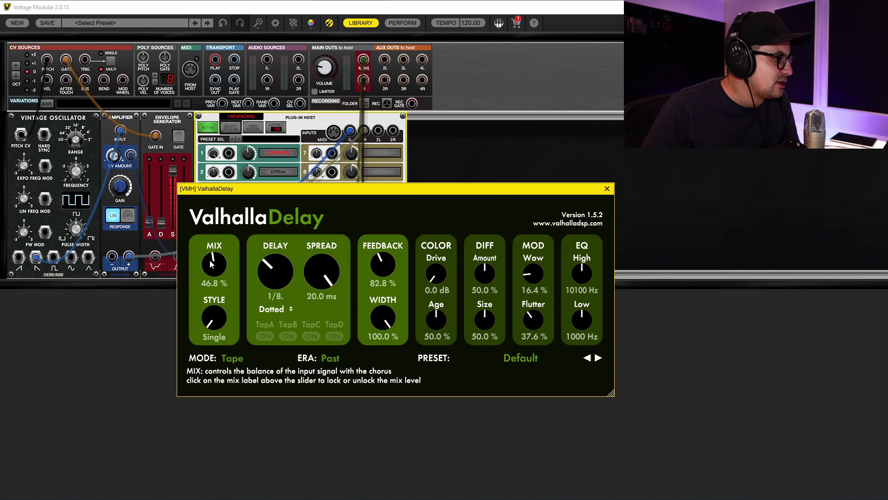
left_click_drag(212, 260, 212, 284)
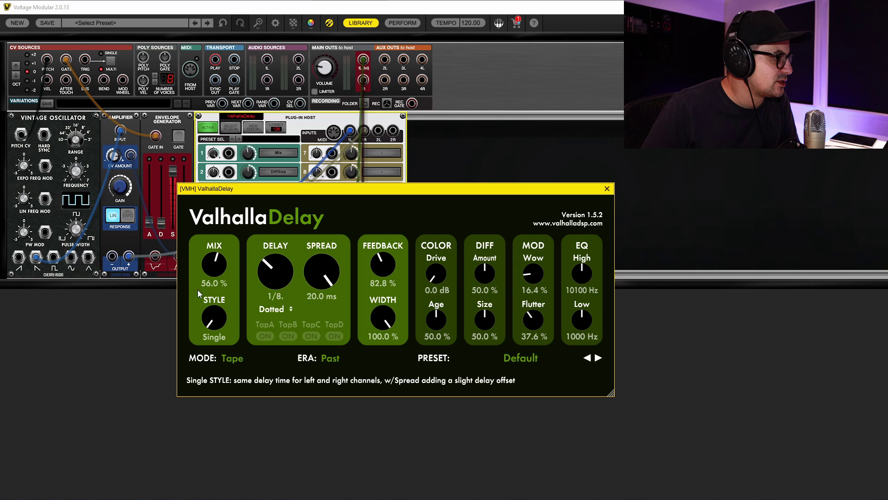
scroll(227, 271, "down", 1)
left_click(607, 189)
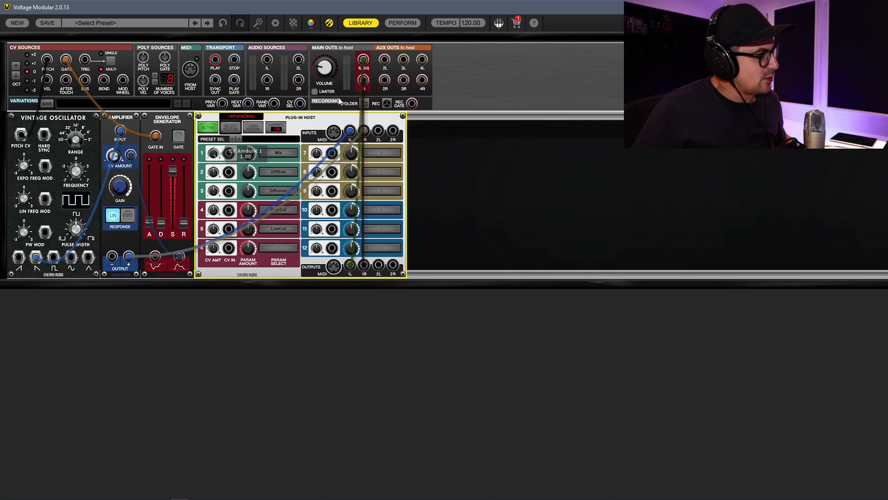
mouse_move(256, 159)
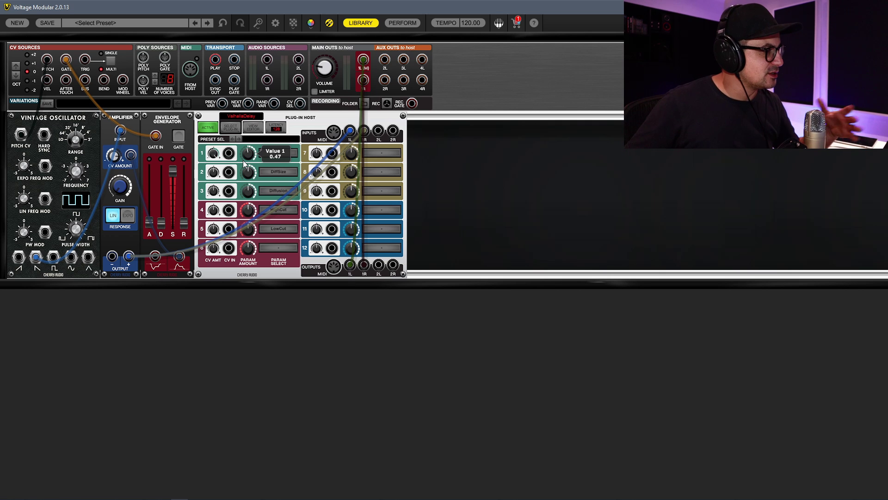
Add an LFO module and patch its output into the Plug-in Host's row 1 CV IN
right_click(473, 160)
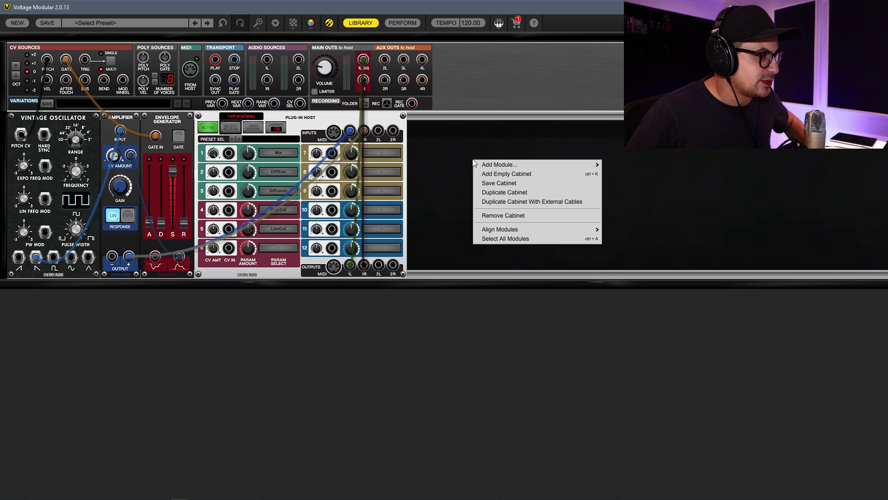
left_click(607, 142)
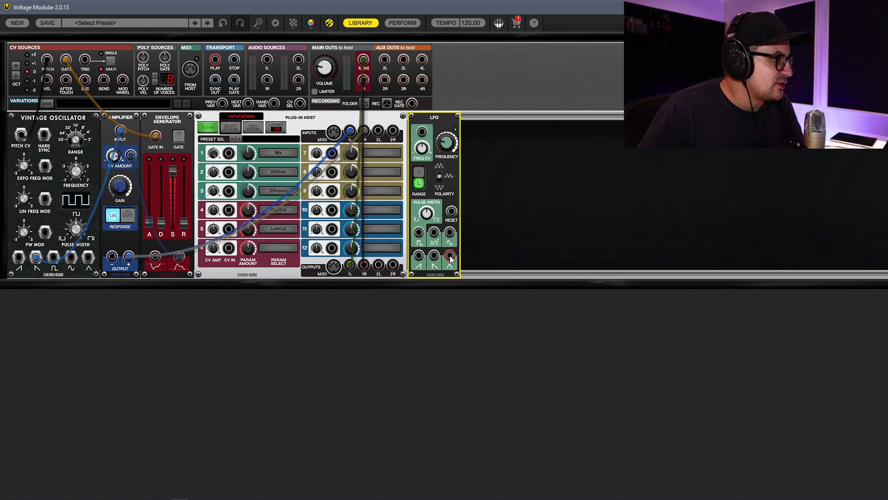
left_click_drag(450, 257, 228, 155)
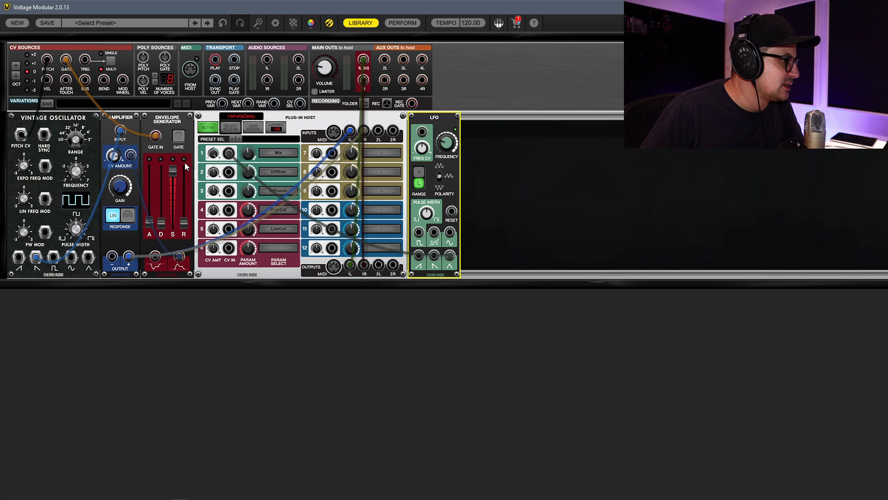
Set row 1's Param Amount to zero, adjust its CV Amount, and change Mix in the ValhallaDelay editor
left_click(301, 172)
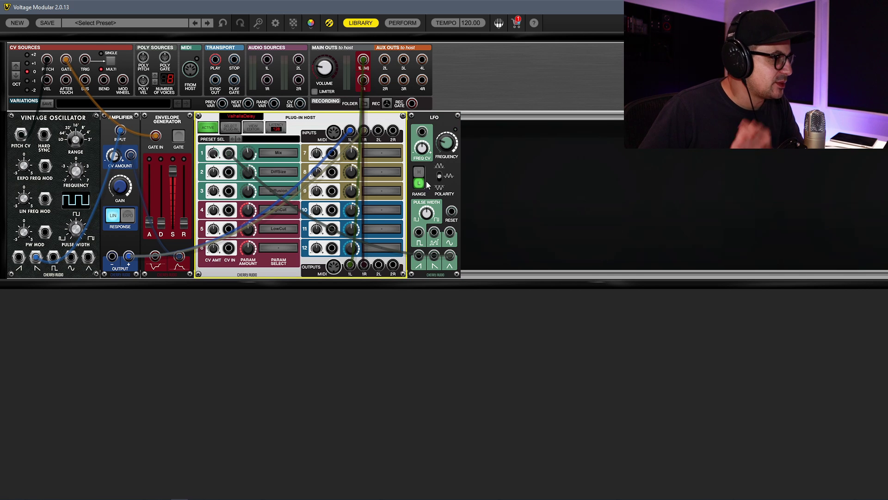
left_click_drag(248, 153, 267, 290)
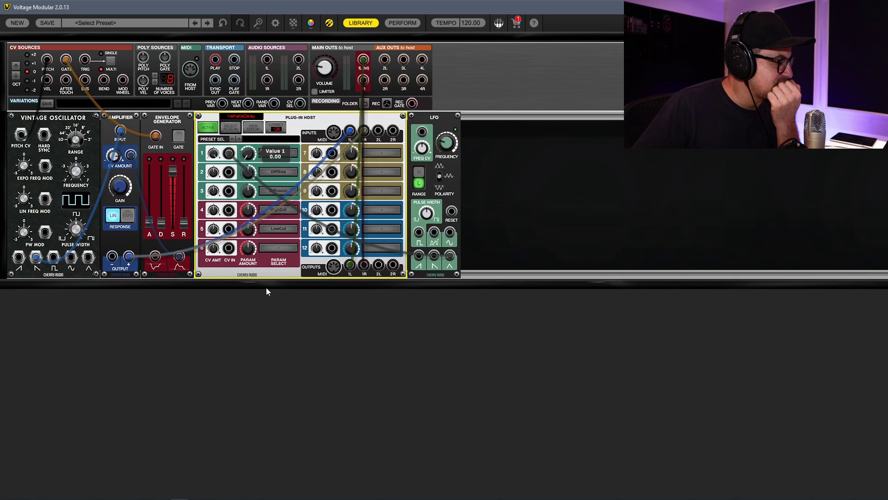
left_click(440, 176)
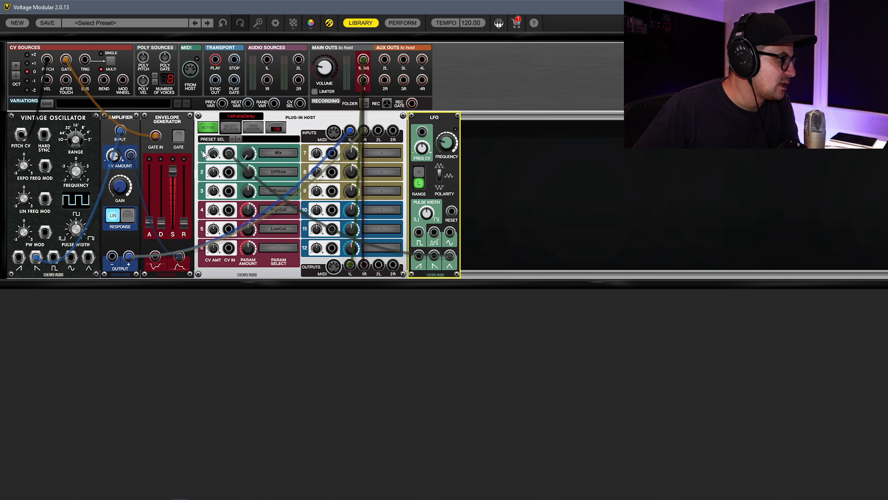
left_click(219, 160)
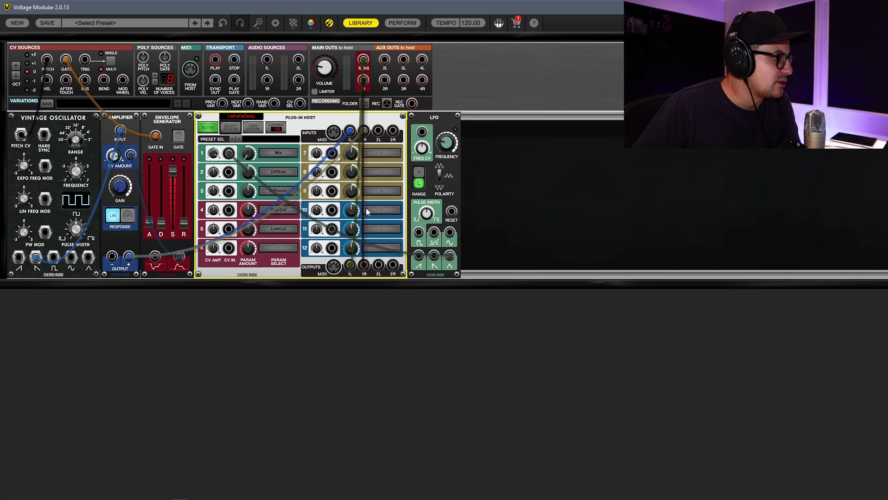
left_click(254, 127)
left_click_drag(369, 191, 237, 292)
mouse_move(86, 365)
left_mouse_down()
mouse_move(123, 357)
mouse_move(96, 367)
left_mouse_up()
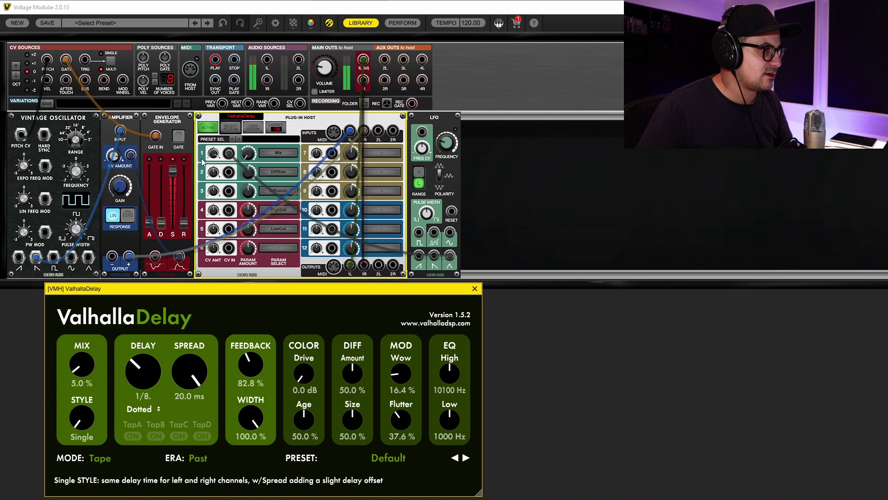
Raise the LFO Frequency knob from 2.35 Hz to about 5.27 Hz
left_click(454, 123)
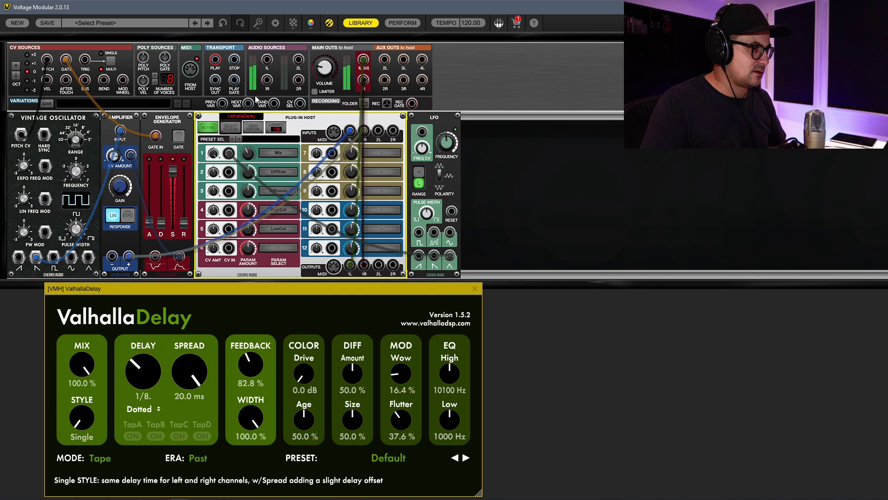
left_click(445, 144)
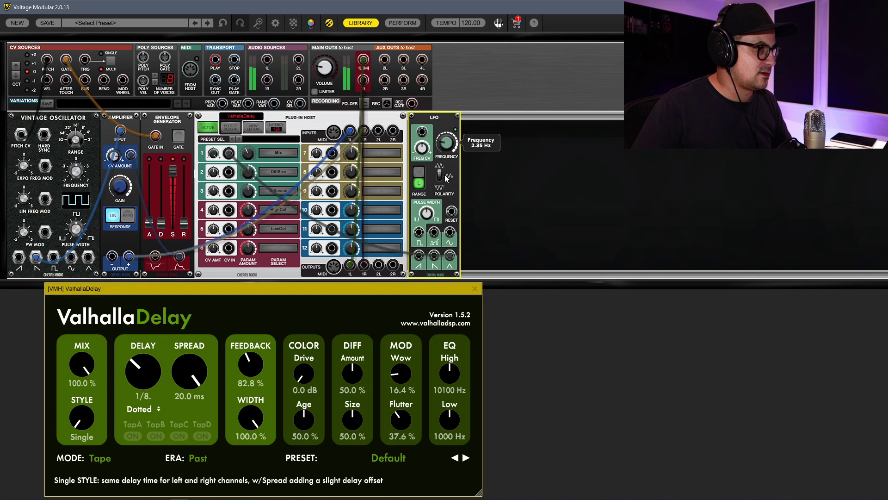
mouse_move(447, 178)
left_mouse_down()
mouse_move(458, 128)
mouse_move(460, 173)
left_mouse_up()
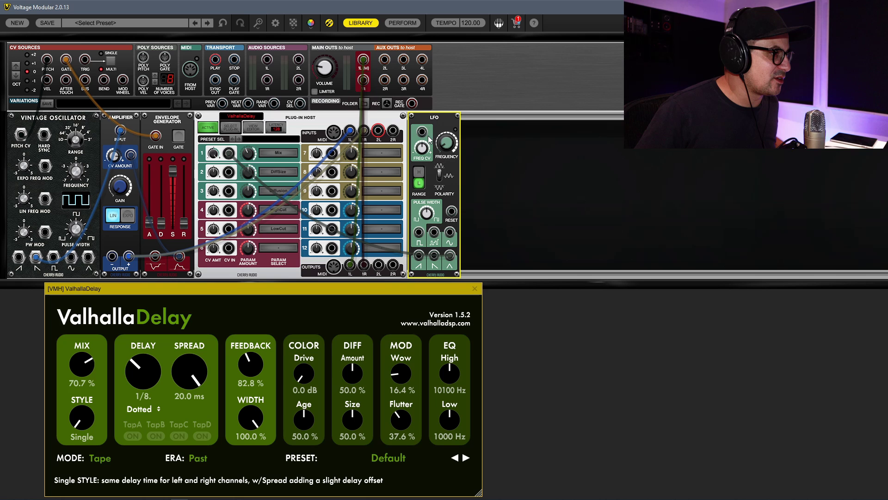
Duplicate the LFO, place the copy beside the original, and patch its output into the first LFO's FREQ CV
key("ctrl+d")
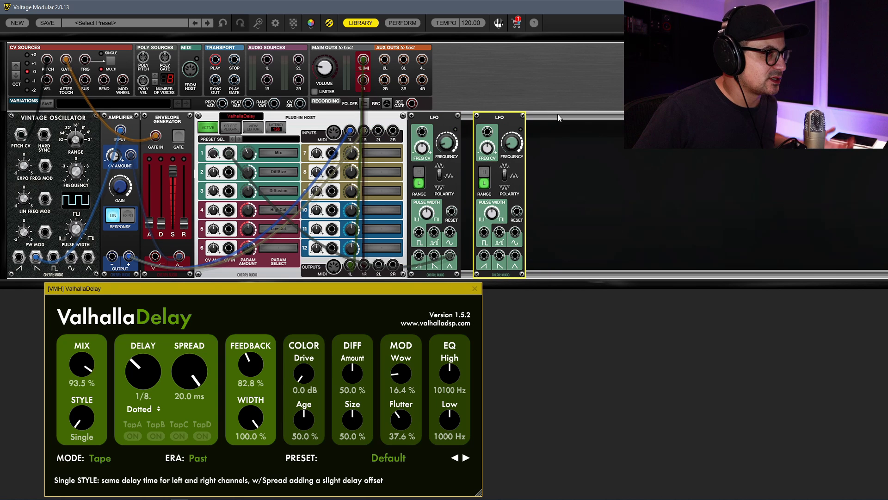
left_click_drag(523, 130, 511, 134)
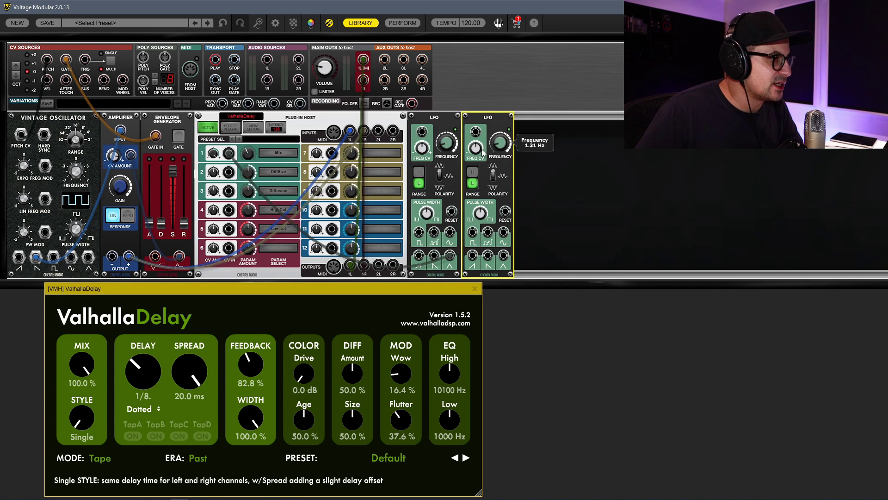
left_click_drag(487, 232, 434, 139)
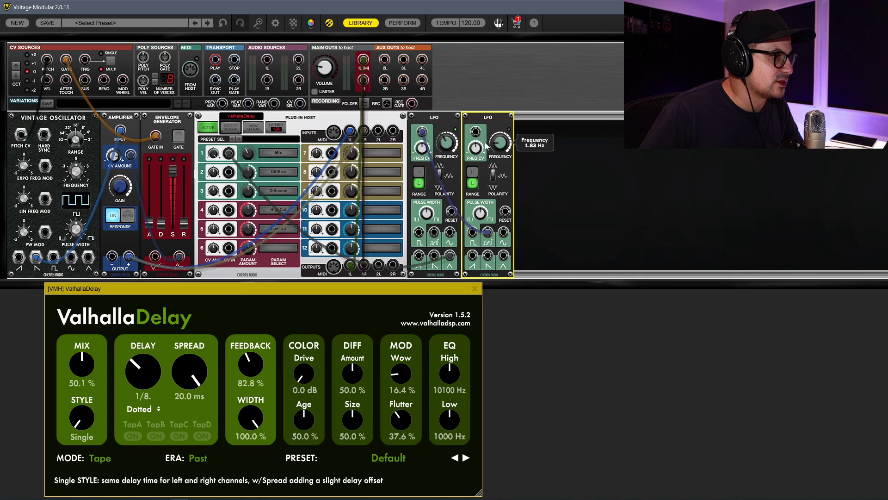
Raise the first LFO's Freq Mod Amount and bring the ValhallaDelay editor into focus
left_click(452, 148)
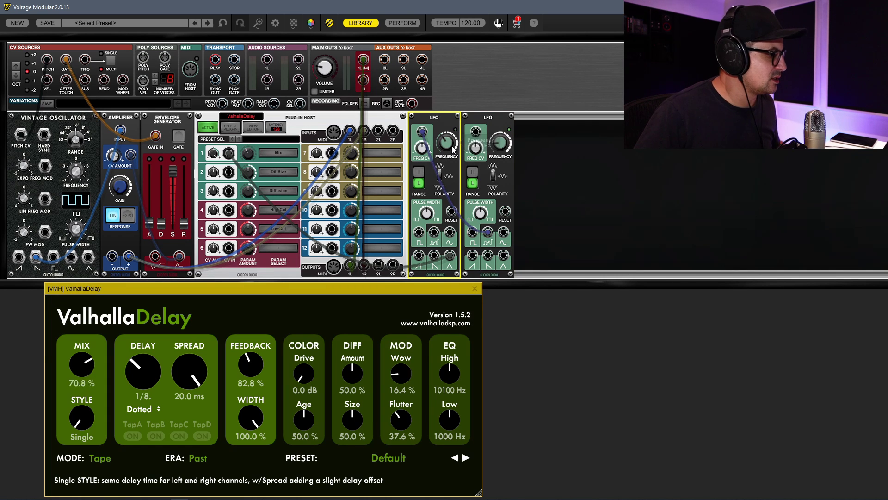
left_click(248, 184)
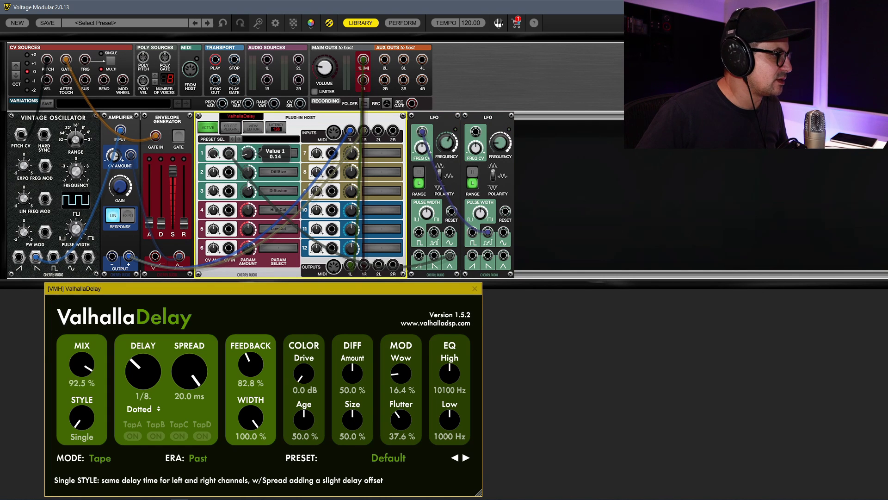
left_click(451, 149)
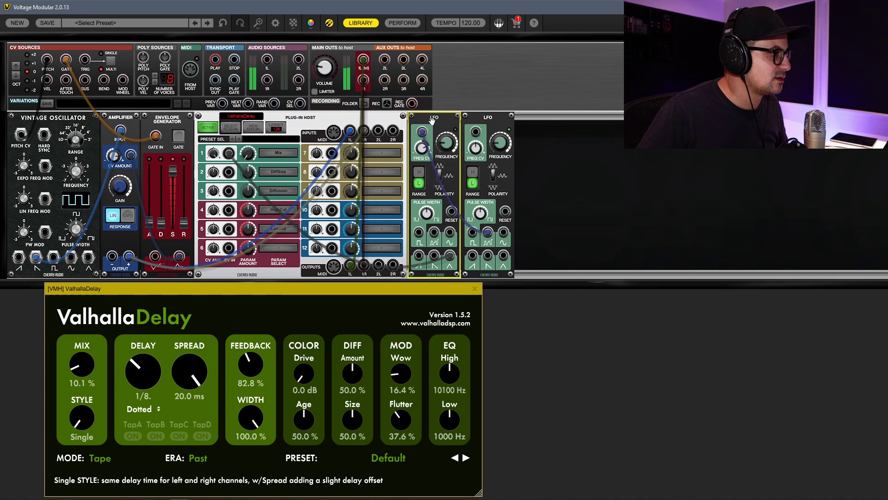
mouse_move(430, 137)
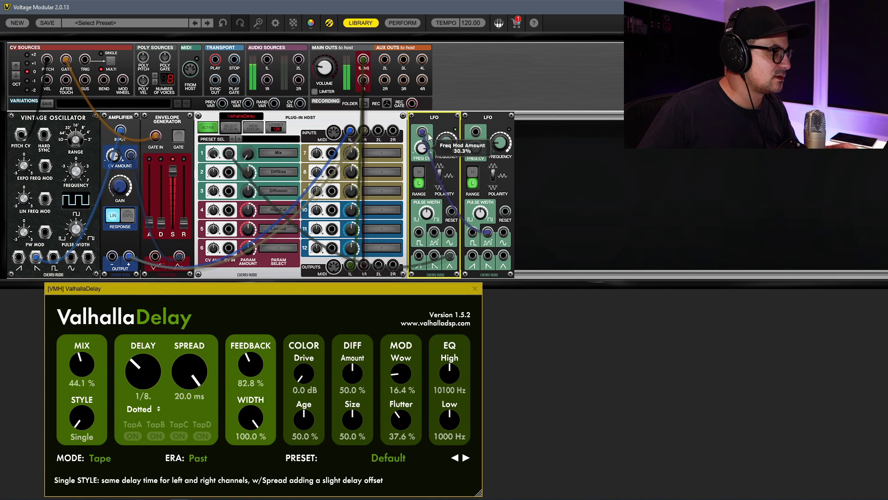
scroll(430, 141, "up", 3)
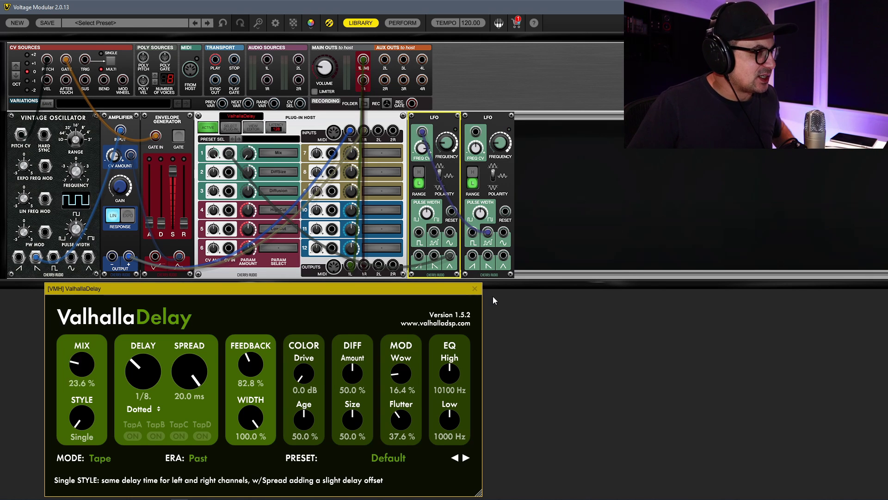
left_click(464, 290)
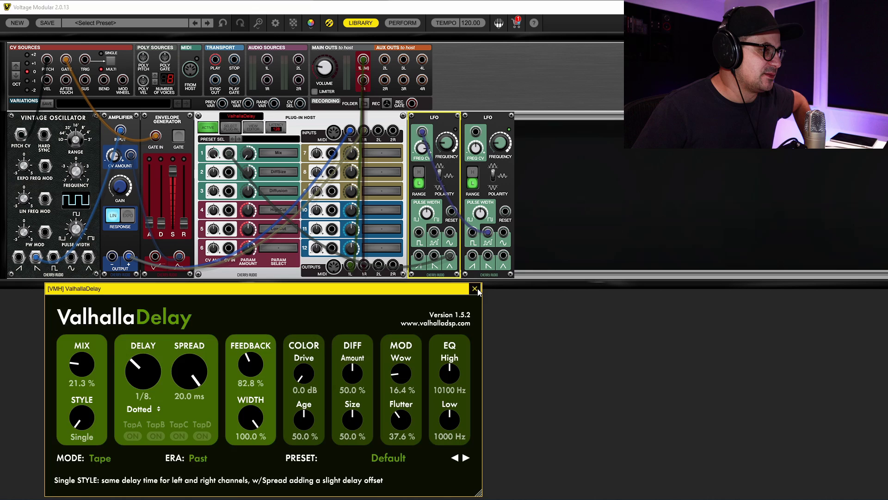
Close the ValhallaDelay editor and delete every module in the rack
left_click(475, 289)
left_click_drag(706, 159, 1, 264)
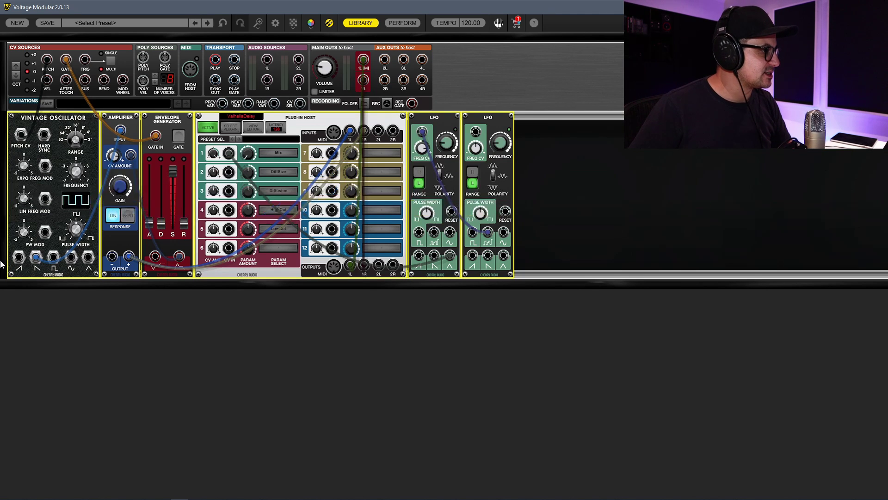
key("Delete")
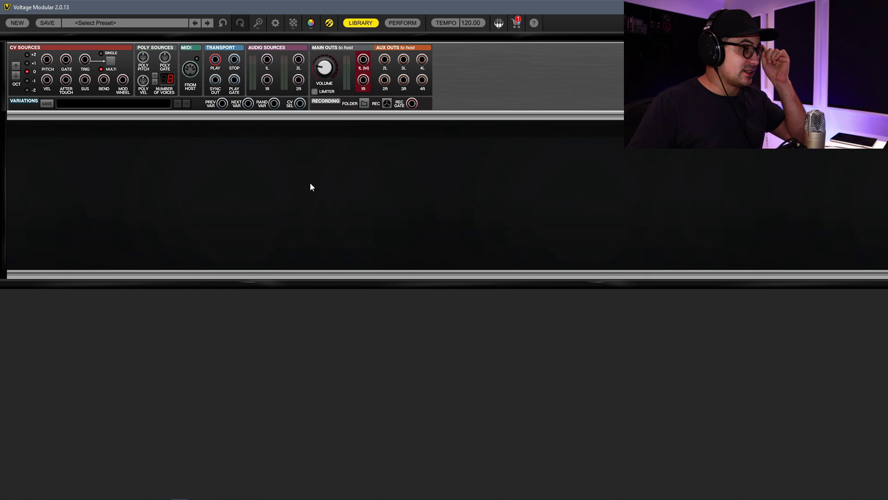
Add a fresh Plug-in Host and open its Load VST3 plug-in browser
right_click(273, 170)
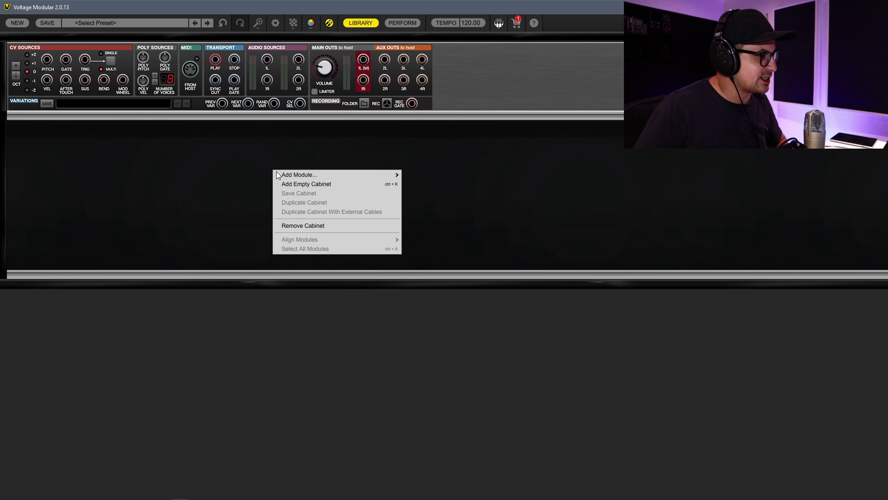
mouse_move(298, 175)
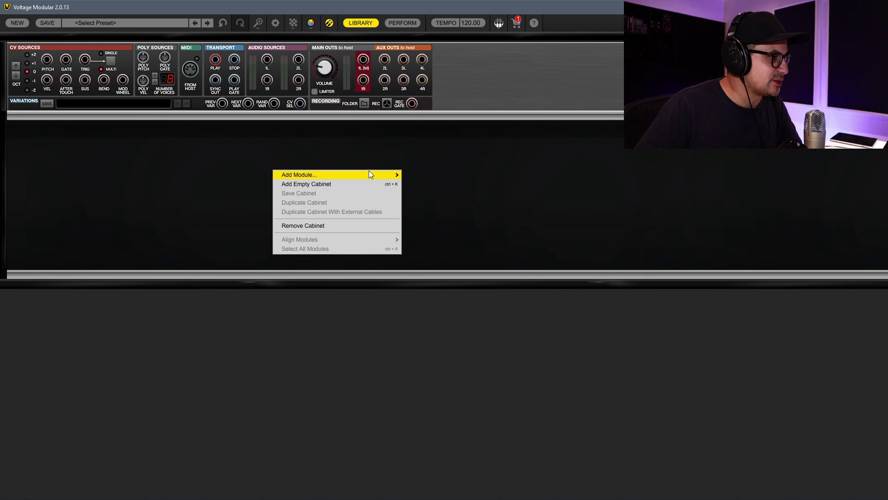
left_click(453, 177)
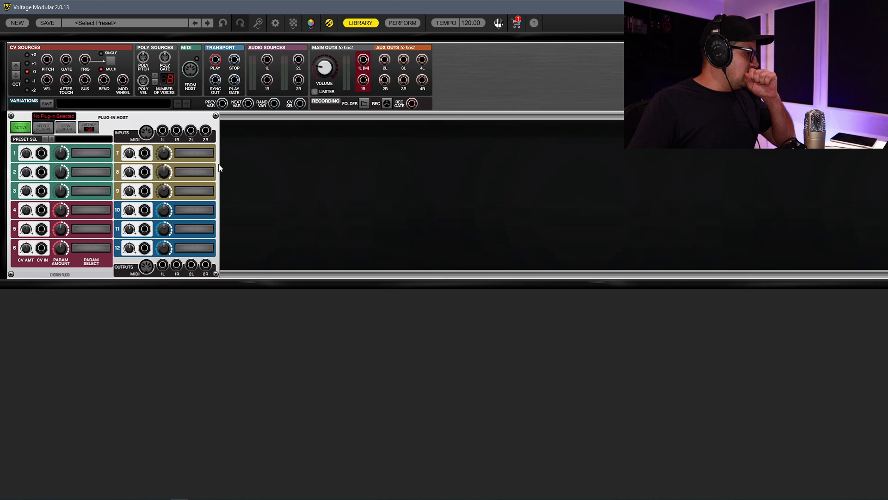
left_click(47, 129)
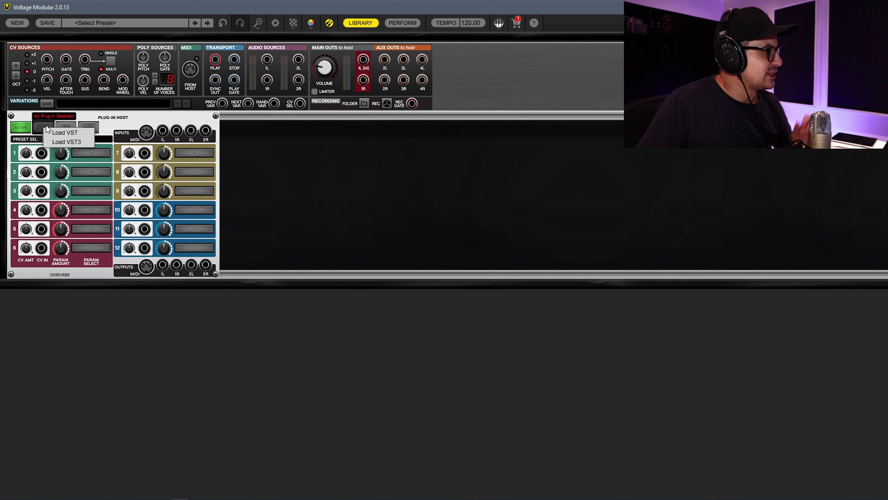
left_click(69, 142)
Load Repro-5 from the Repro-1(x64).vst3 file into the Plug-in Host
scroll(470, 259, "down", 15)
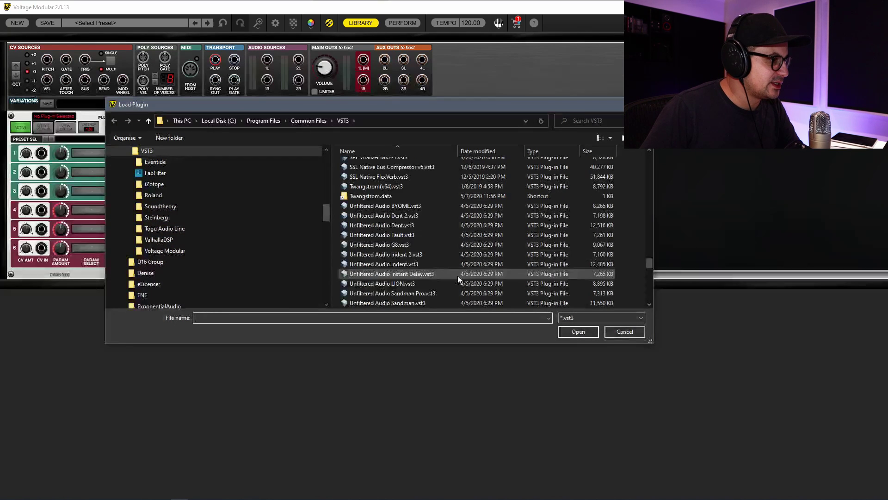
scroll(398, 213, "up", 10)
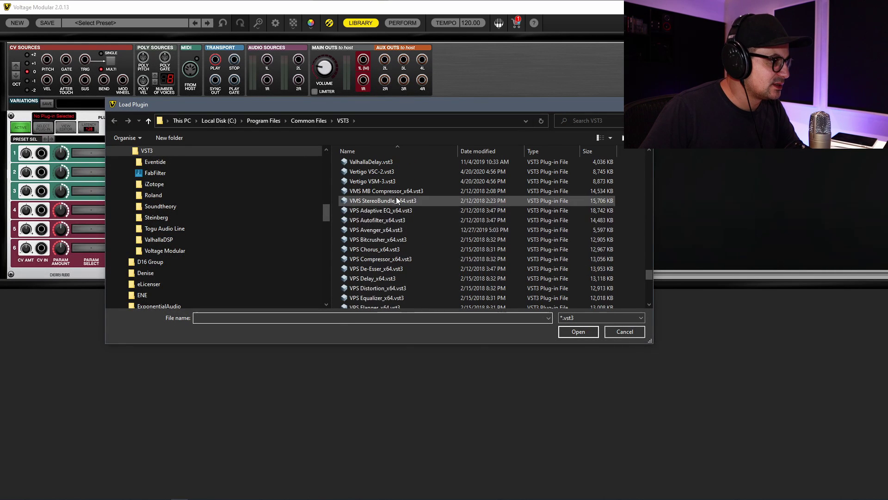
scroll(387, 208, "down", 5)
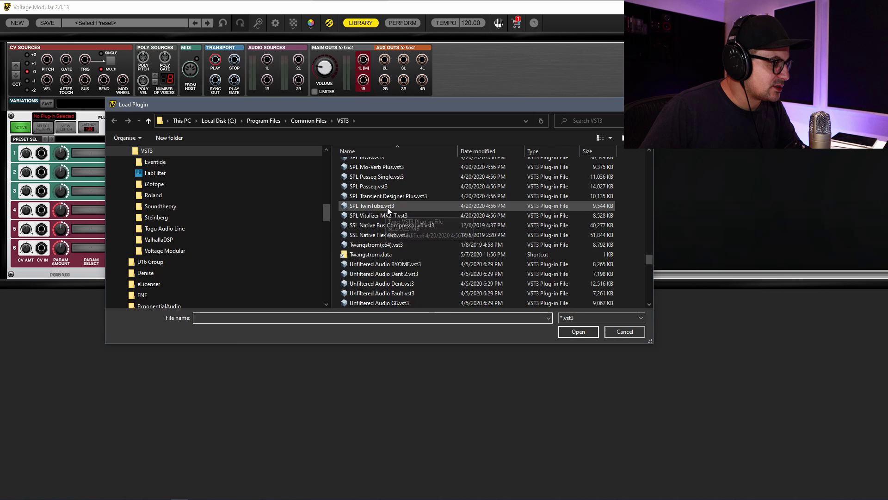
scroll(388, 209, "up", 9)
scroll(390, 207, "up", 1)
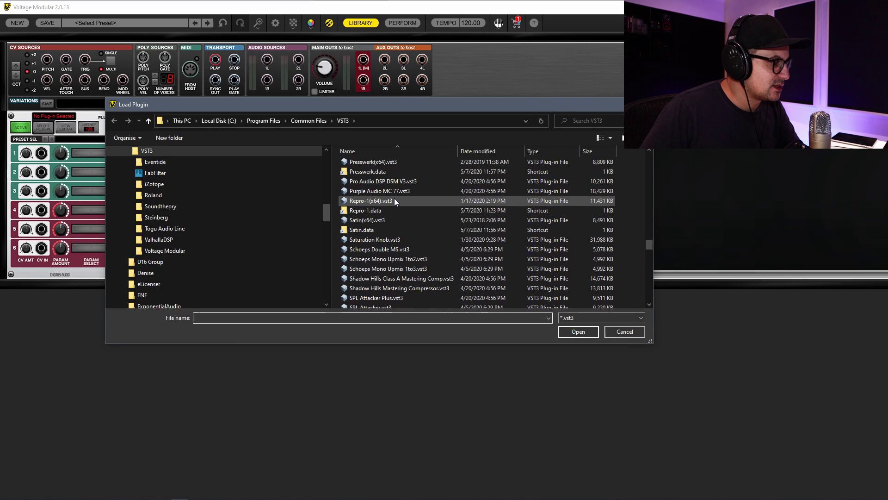
left_click(371, 201)
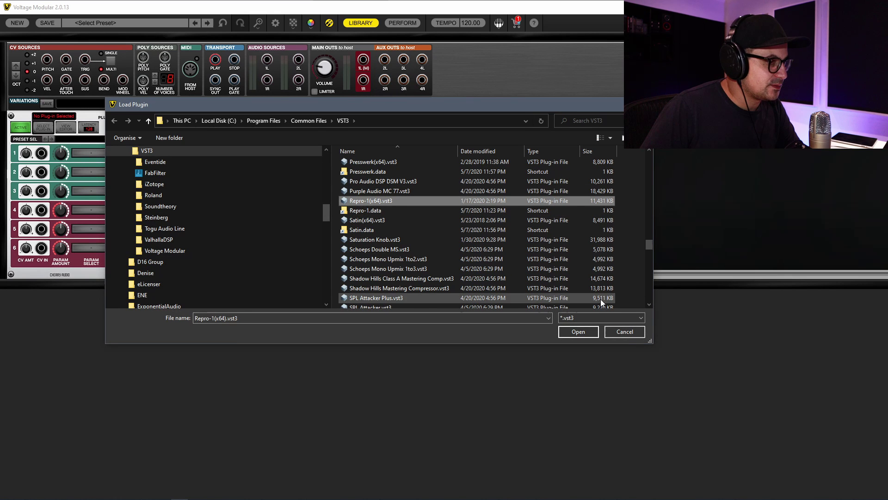
left_click(579, 331)
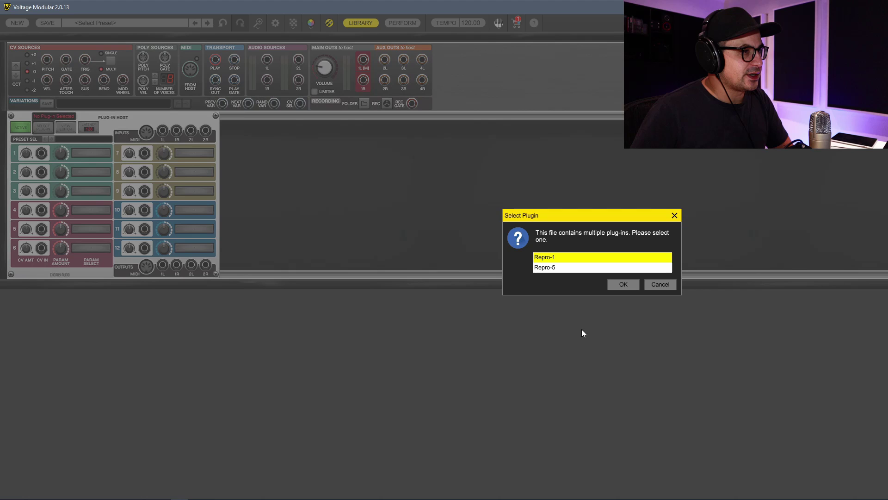
left_click(554, 268)
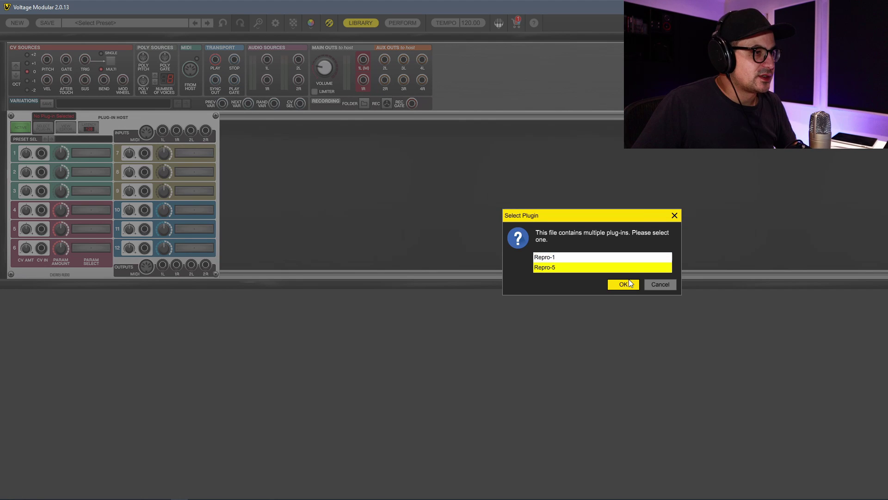
left_click(624, 284)
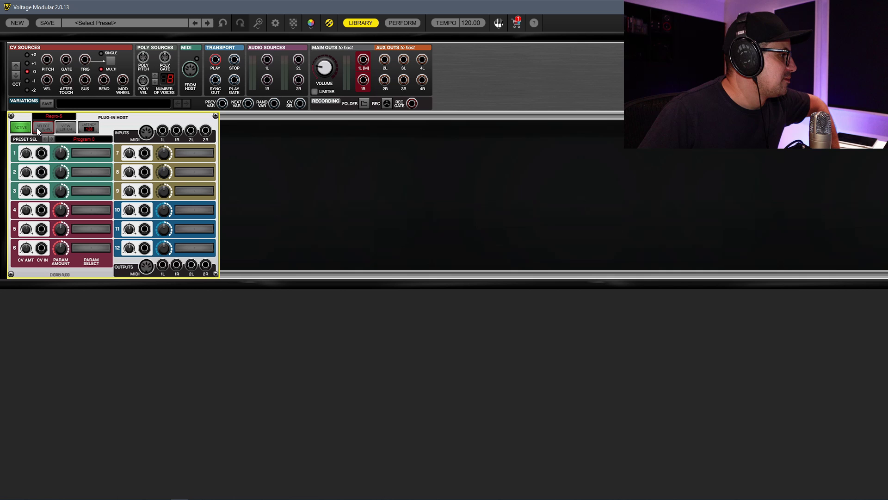
Open the Repro-5 editor from the Plug-in Host and shift its window left
left_click(65, 128)
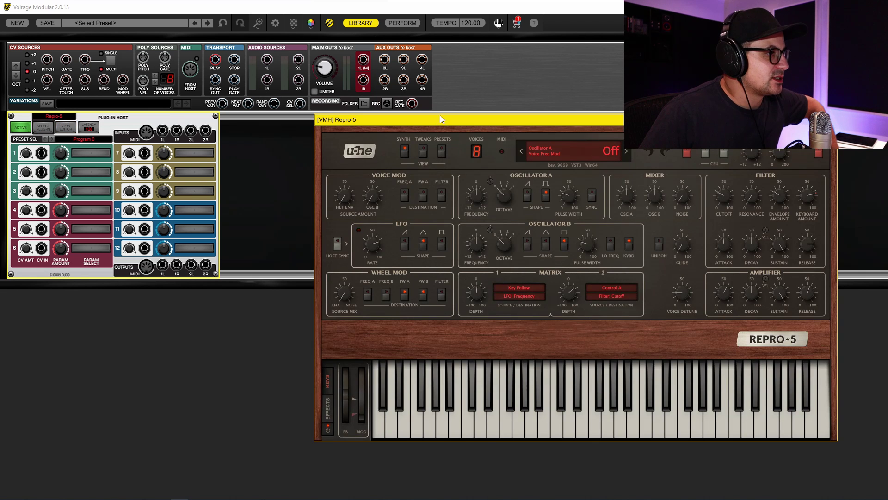
left_click_drag(440, 117, 357, 129)
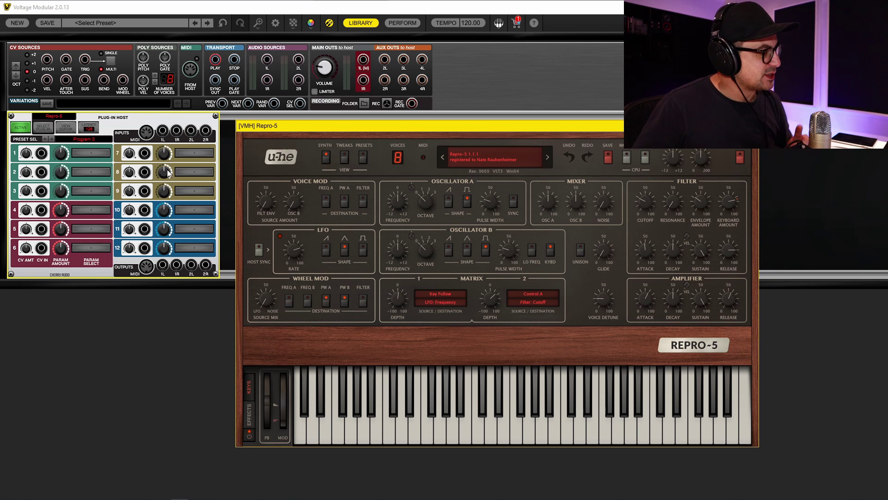
Cable MIDI FROM HOST into the Plug-in Host, and outputs 1L/1R to Main Outs L/R
left_click_drag(189, 66, 190, 74)
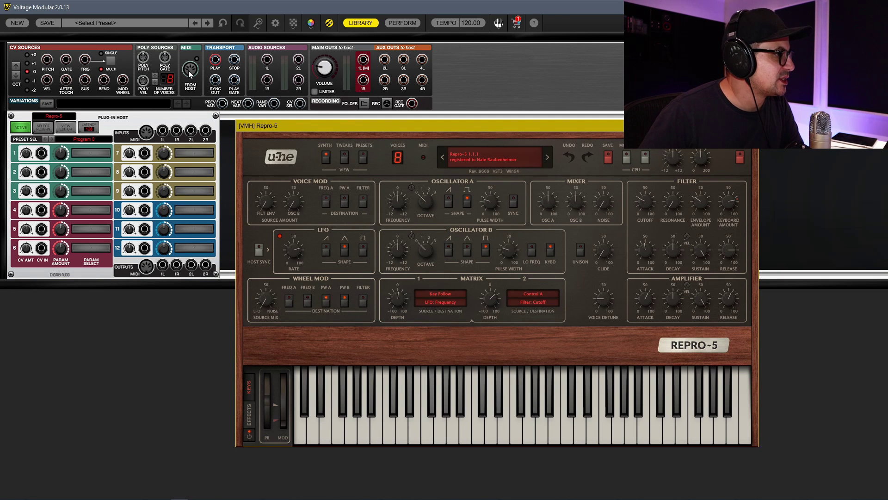
left_click_drag(190, 74, 148, 137)
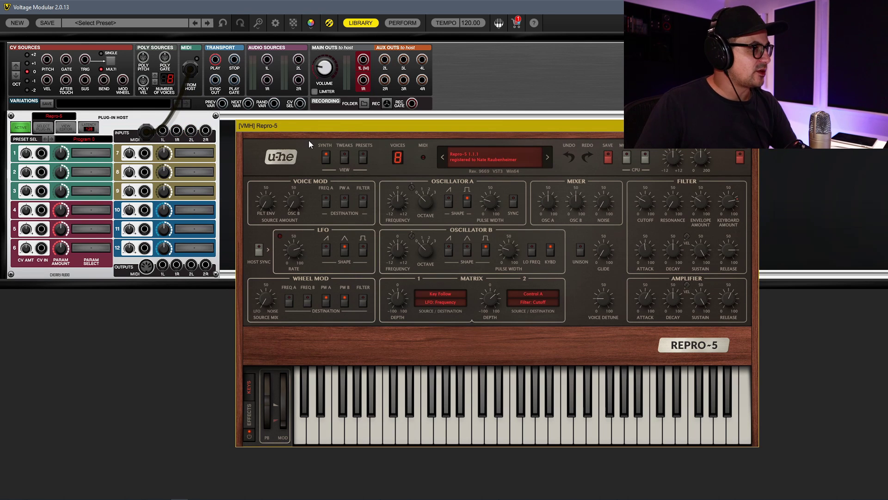
left_click_drag(325, 126, 415, 155)
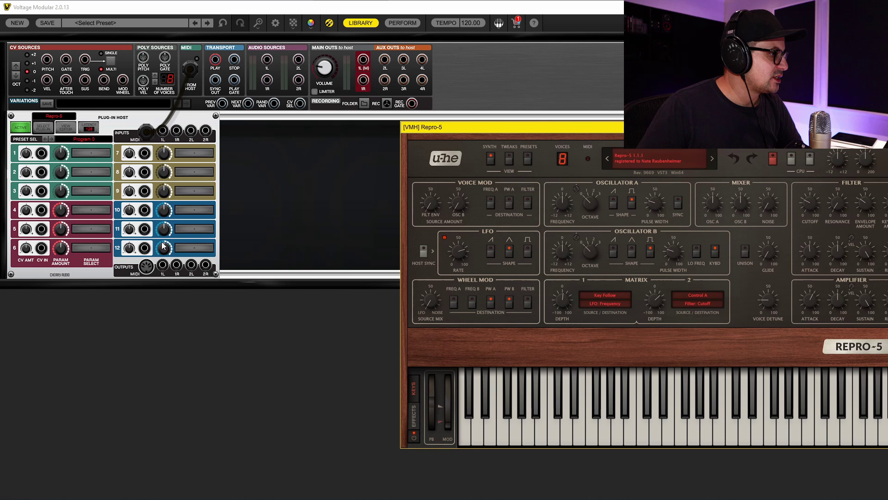
mouse_move(162, 265)
left_mouse_down()
mouse_move(323, 242)
mouse_move(319, 74)
mouse_move(364, 65)
mouse_move(349, 179)
mouse_move(199, 266)
mouse_move(177, 264)
left_mouse_up()
mouse_move(773, 201)
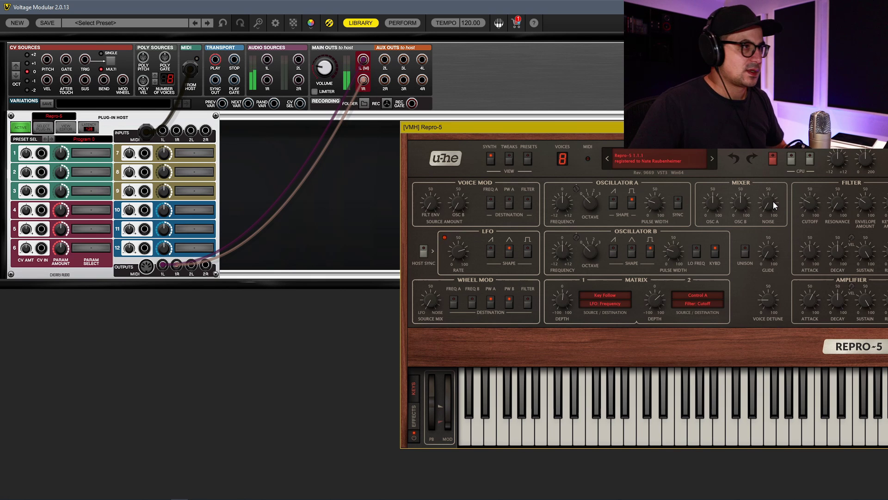
left_click_drag(518, 131, 336, 113)
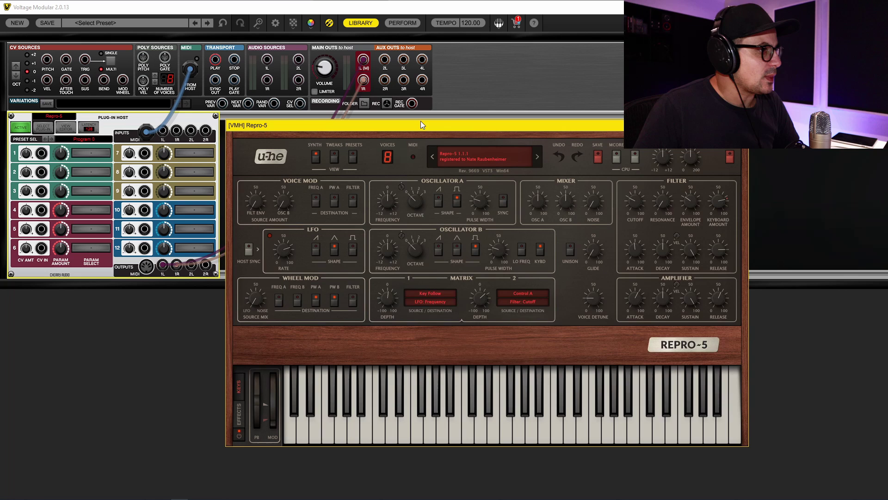
Audition Repro-5's User presets, settle on LD Wide Dusty Saw Lead, and return to SYNTH
left_click(353, 158)
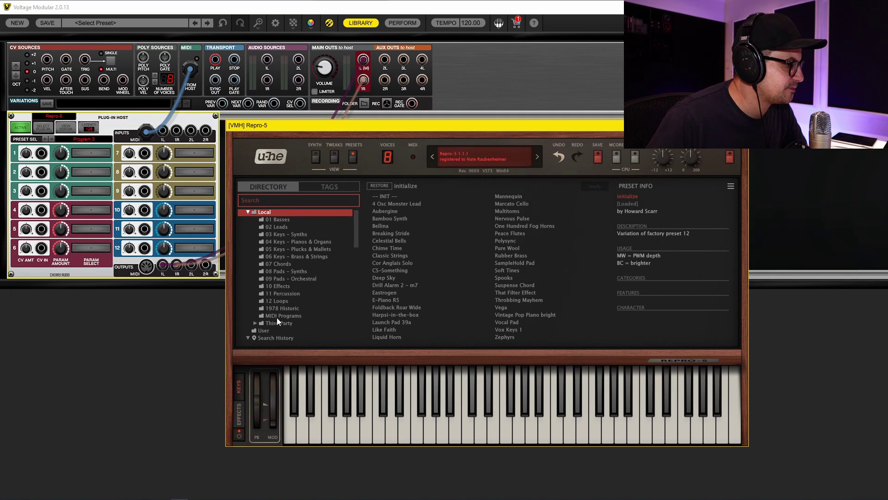
left_click(263, 331)
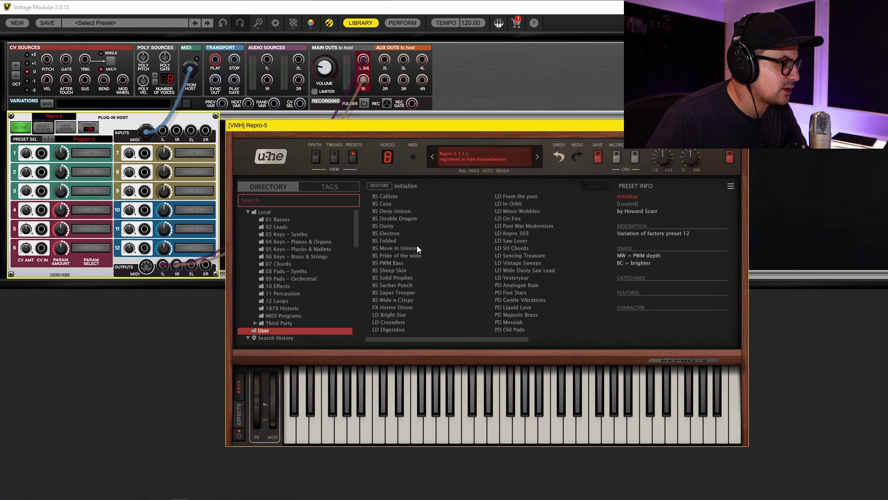
left_click(381, 240)
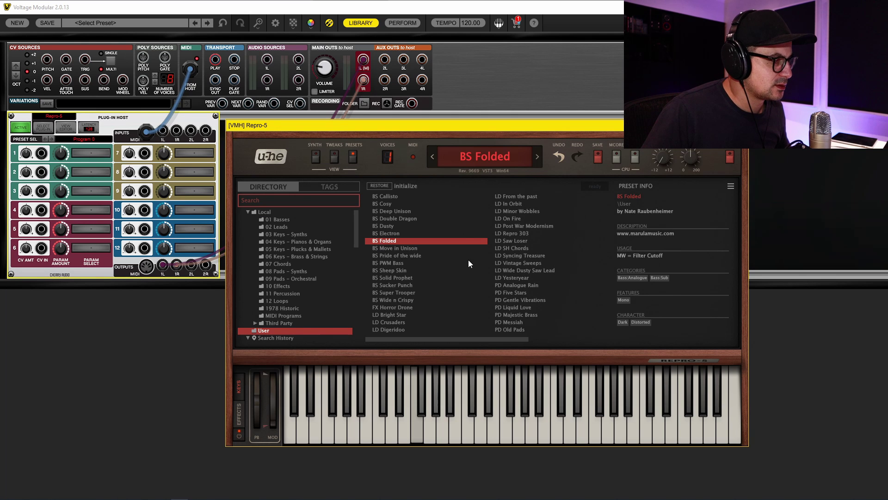
left_click(395, 300)
left_click(512, 286)
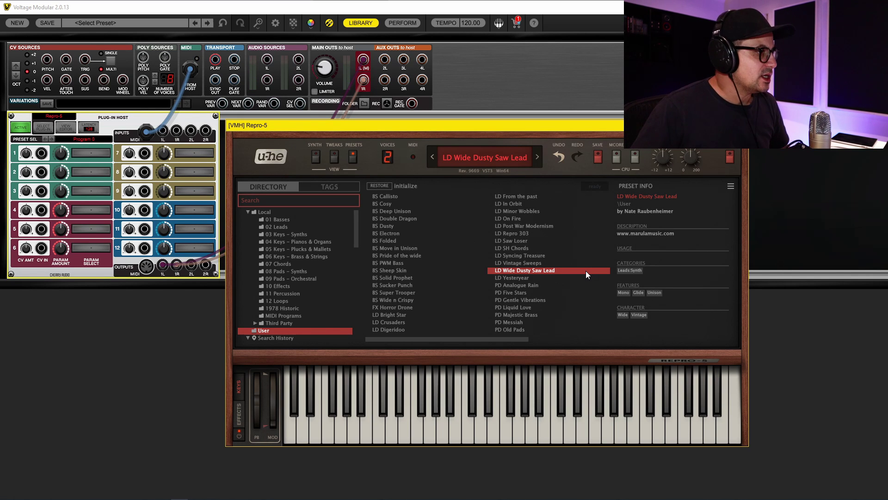
left_click(316, 157)
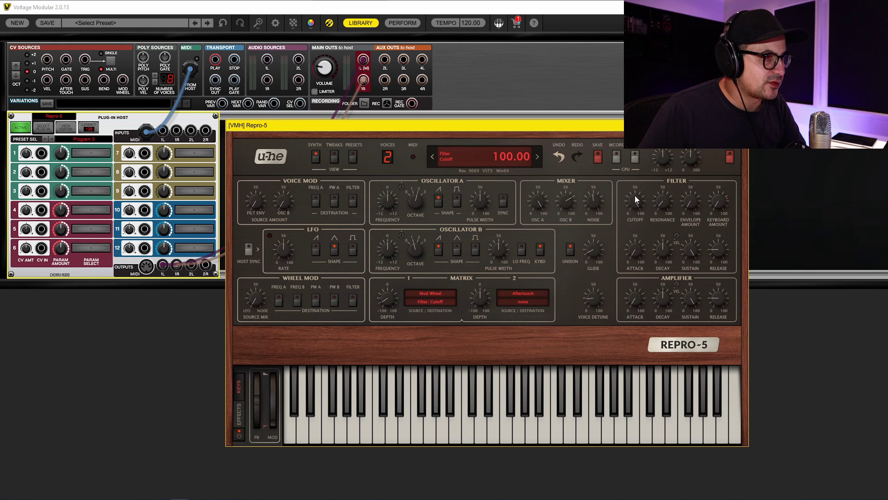
Drop Repro-5's Filter Cutoff to 51, glance at TWEAKS, then return to the SYNTH panel
left_click_drag(634, 219, 634, 242)
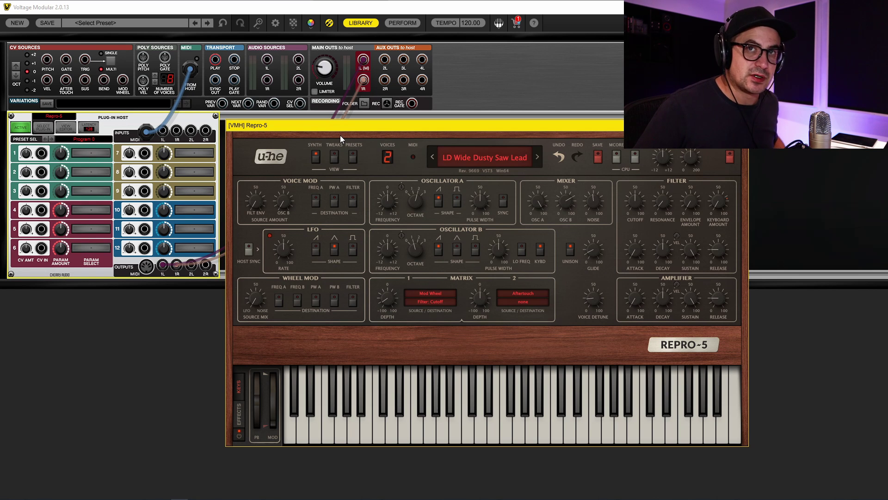
left_click_drag(341, 127, 468, 129)
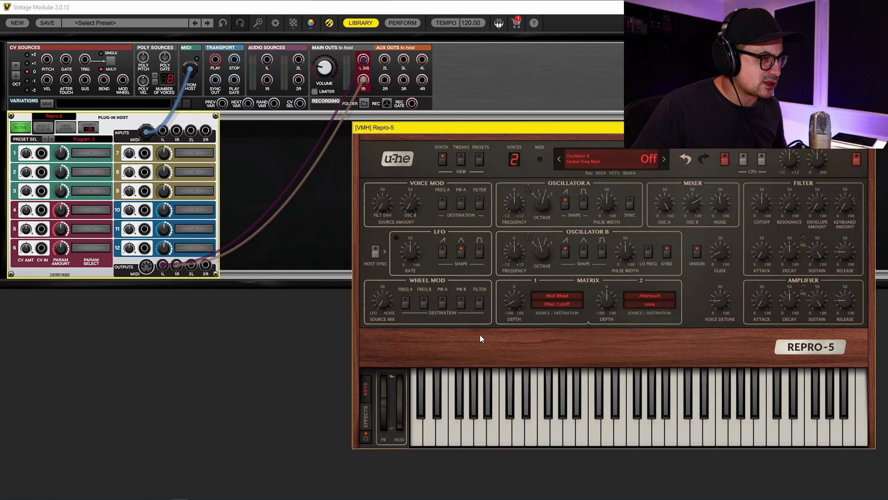
right_click(452, 170)
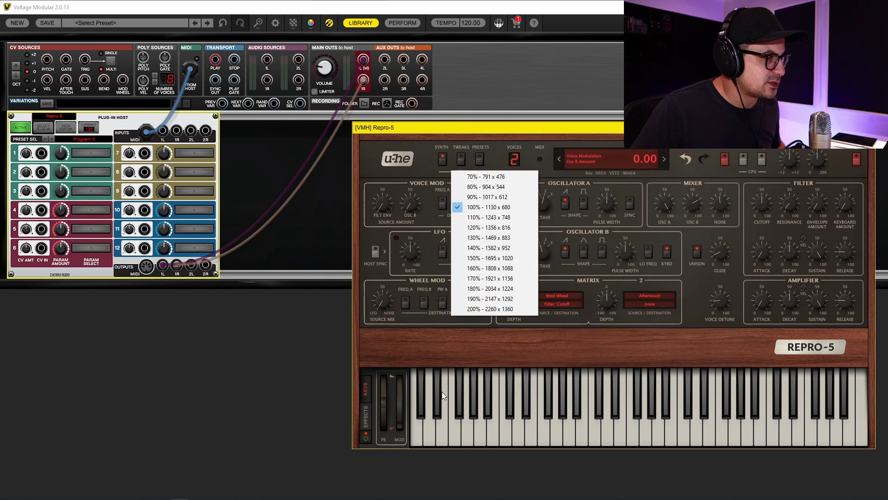
left_click(462, 159)
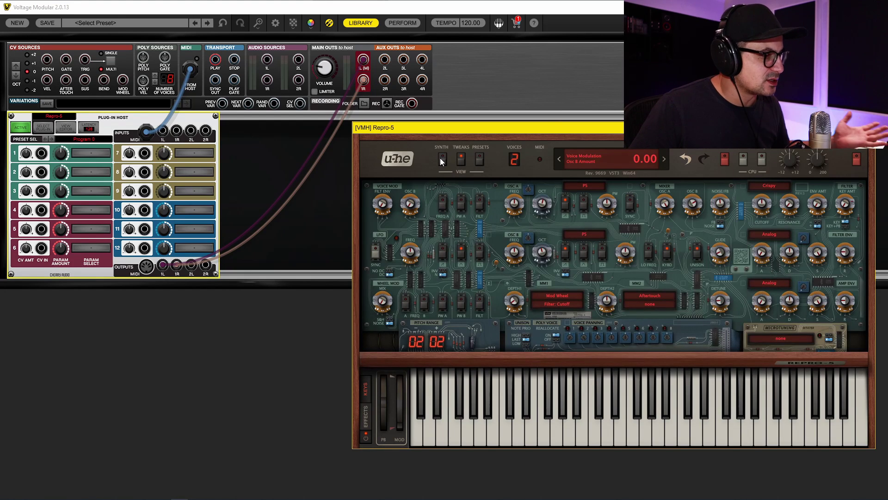
left_click(441, 160)
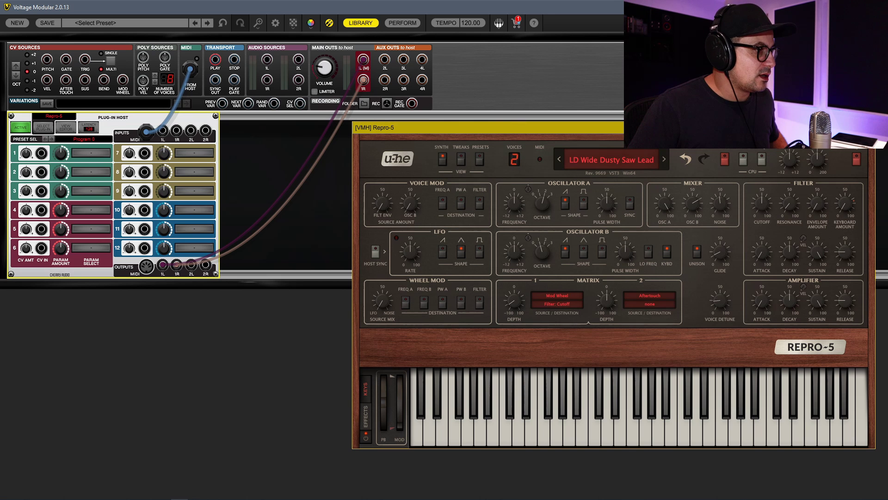
Place a Glide module, patch white noise into Sample and Hold, and Glide into row 2 CV IN
left_click_drag(538, 128, 339, 284)
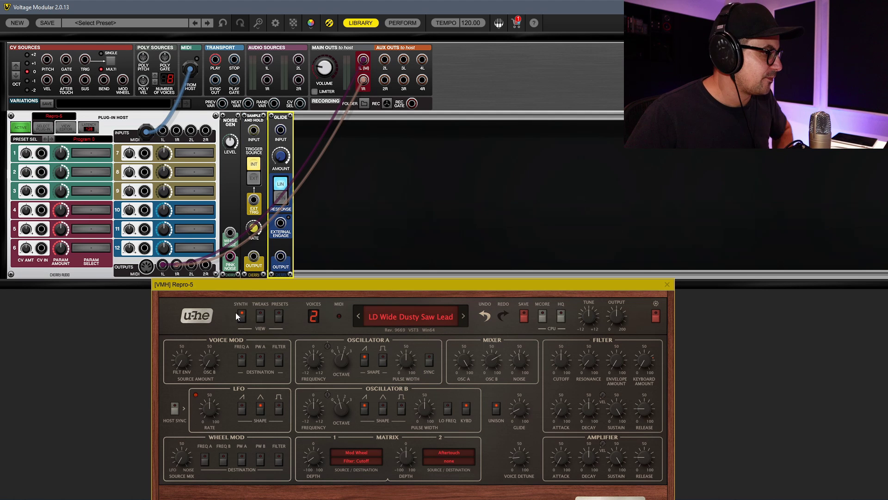
left_click_drag(262, 287, 423, 134)
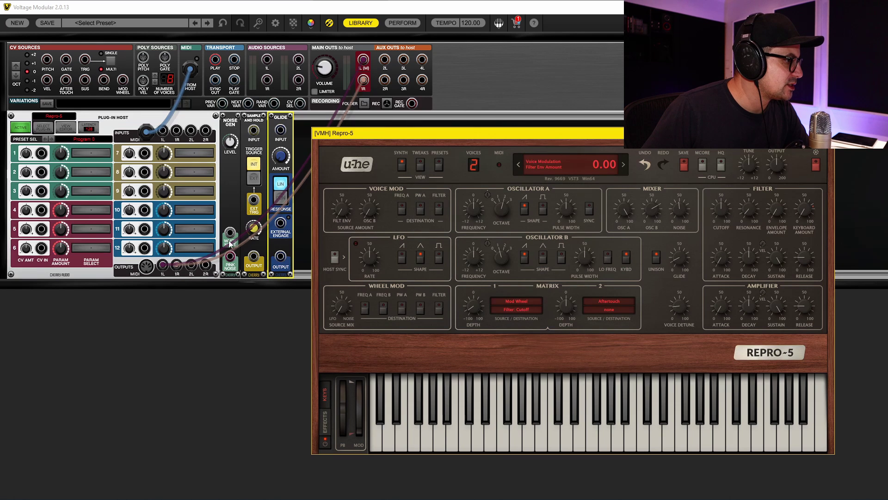
left_click_drag(230, 232, 262, 134)
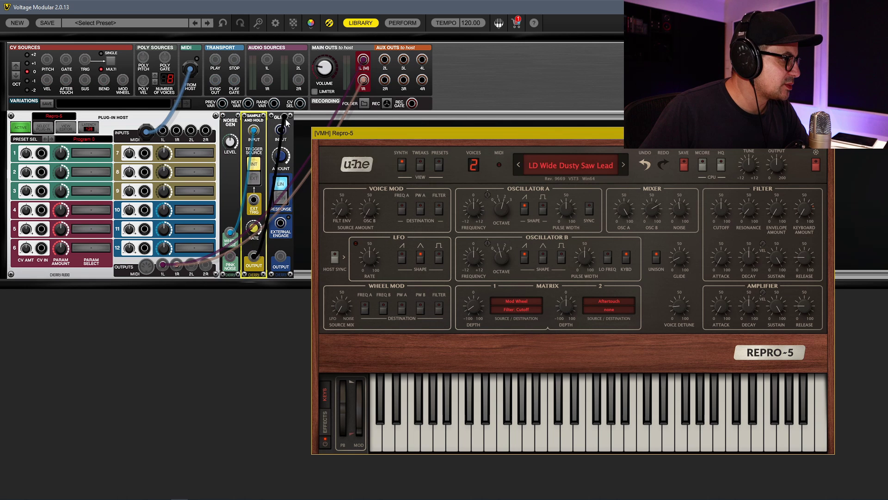
left_click(286, 162)
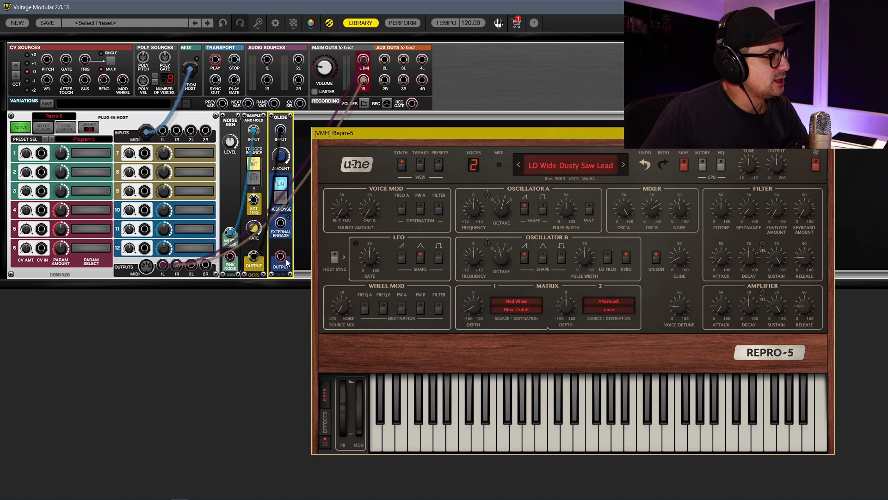
left_click_drag(279, 259, 41, 153)
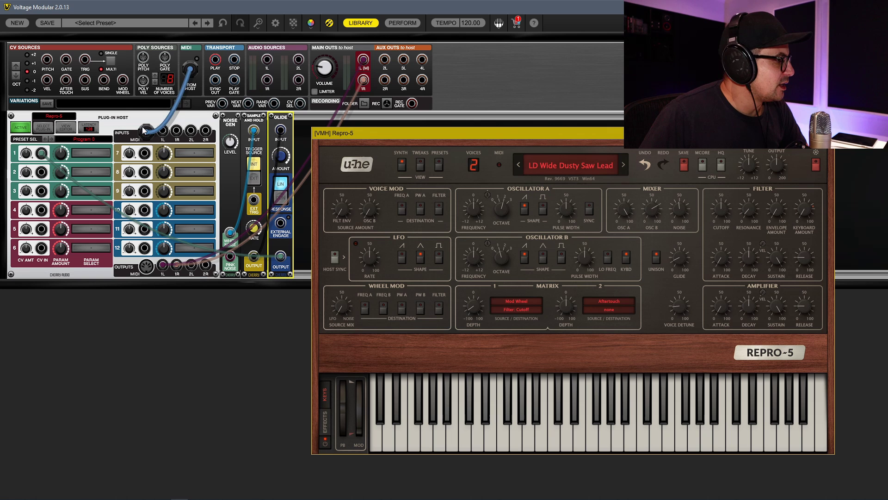
Use learn mode to map the Plug-in Host's row 1 to Repro-5's Filter Cutoff
left_click(93, 158)
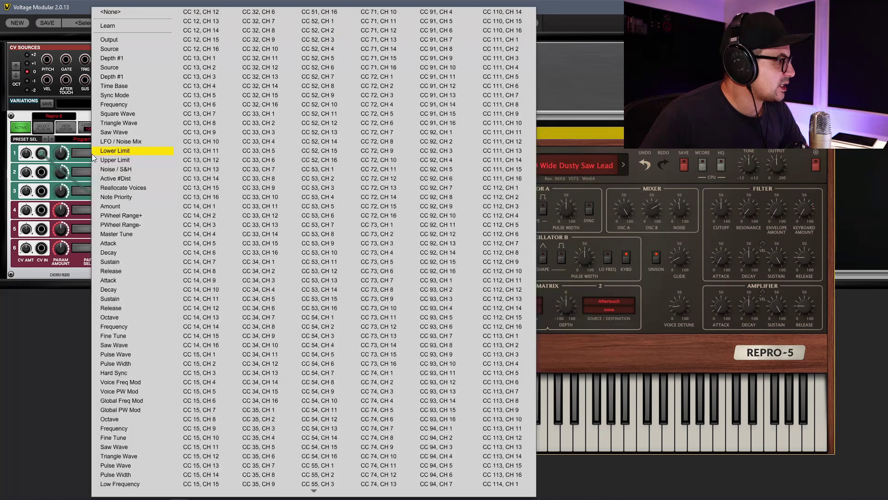
left_click(111, 27)
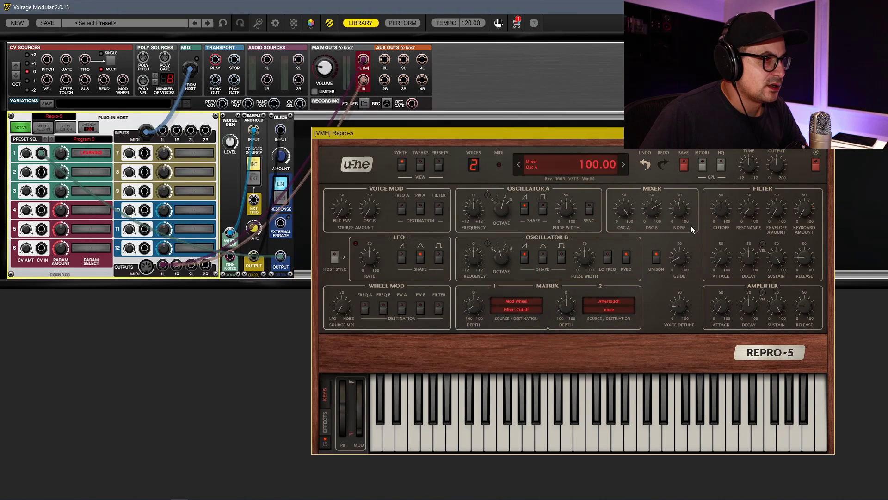
left_click_drag(720, 210, 697, 246)
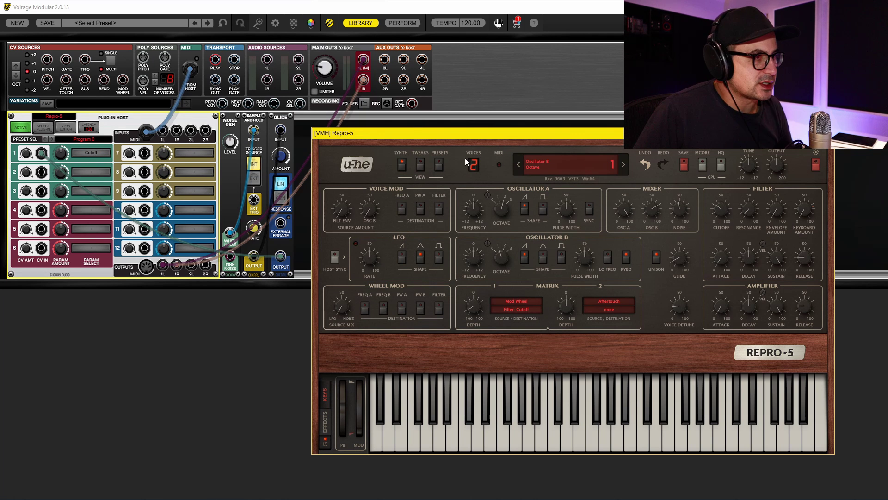
Raise slot 1's Cutoff Param Amount to 0.41, keeping the Repro-5 window beside the rack
left_click(65, 171)
mouse_move(64, 170)
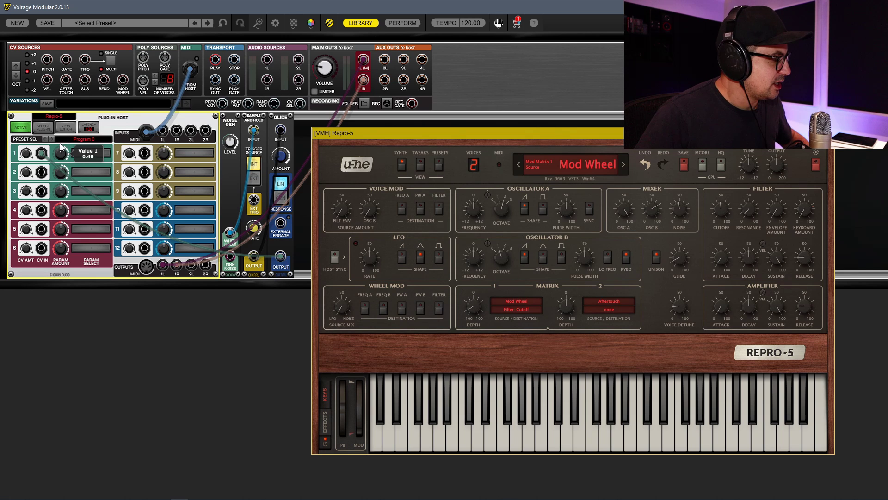
left_click_drag(362, 136, 33, 212)
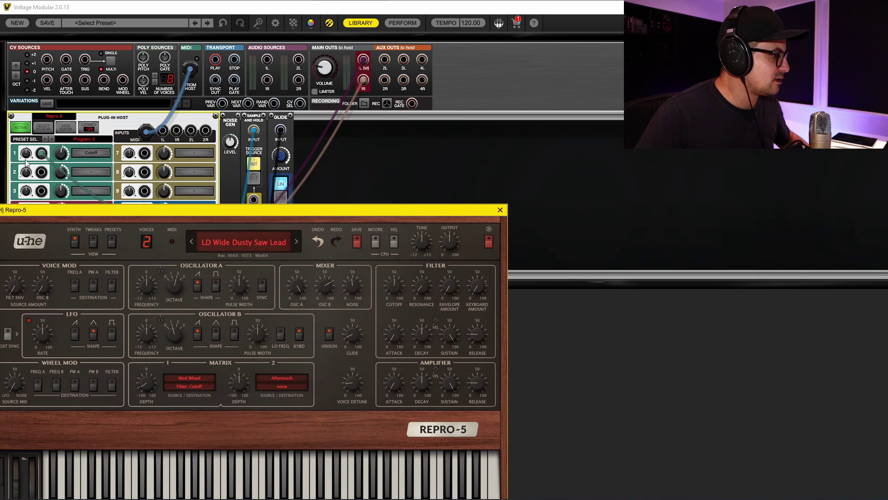
mouse_move(65, 161)
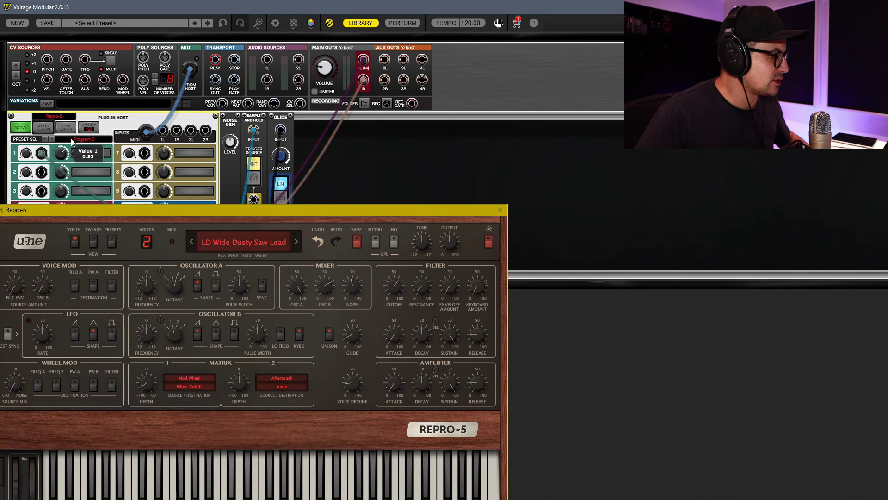
left_click_drag(75, 148, 79, 179)
left_click_drag(145, 213, 297, 146)
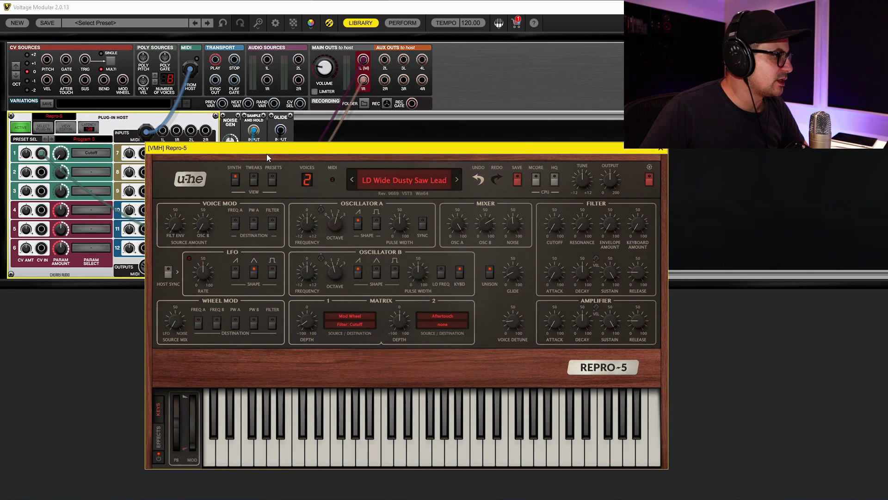
left_click_drag(267, 153, 261, 202)
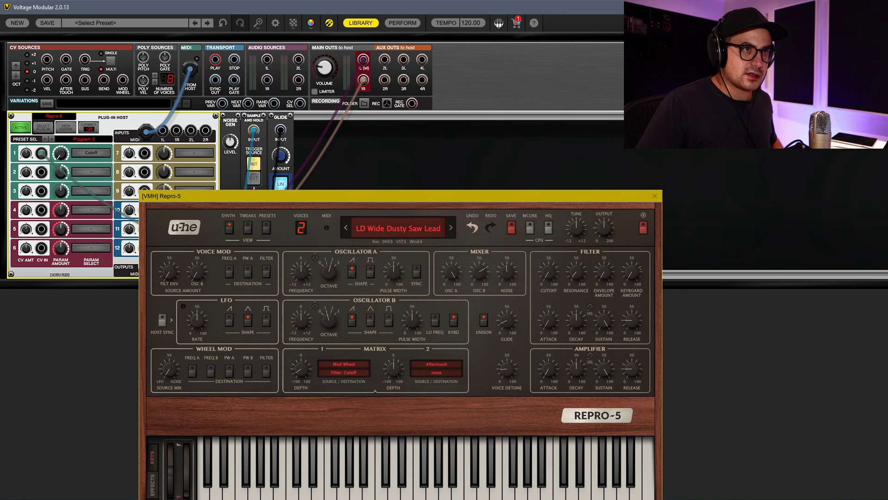
left_click_drag(313, 198, 476, 131)
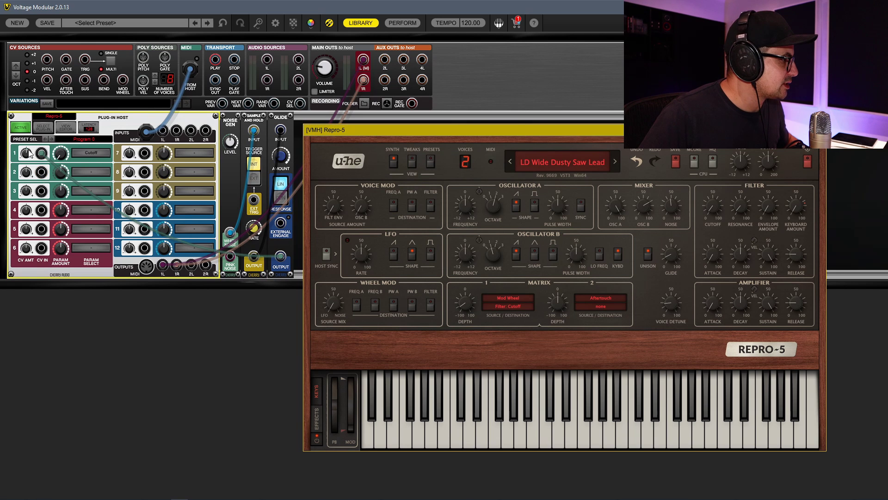
mouse_move(33, 145)
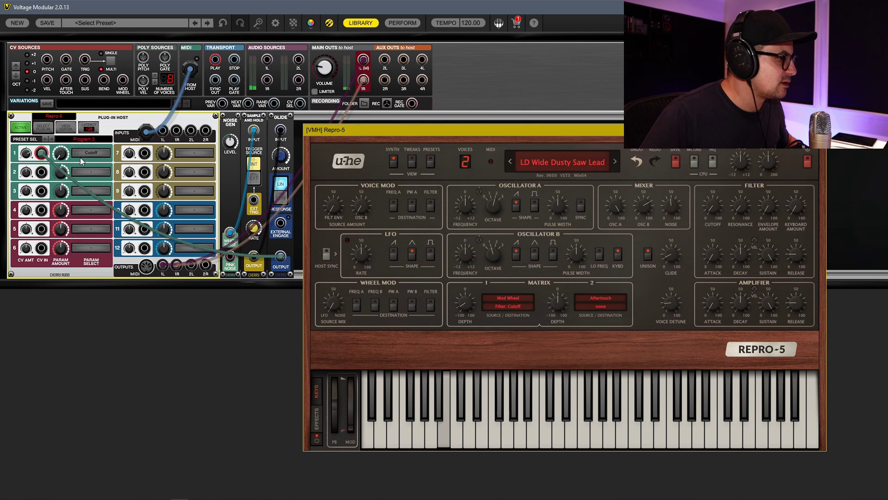
left_click_drag(358, 130, 299, 141)
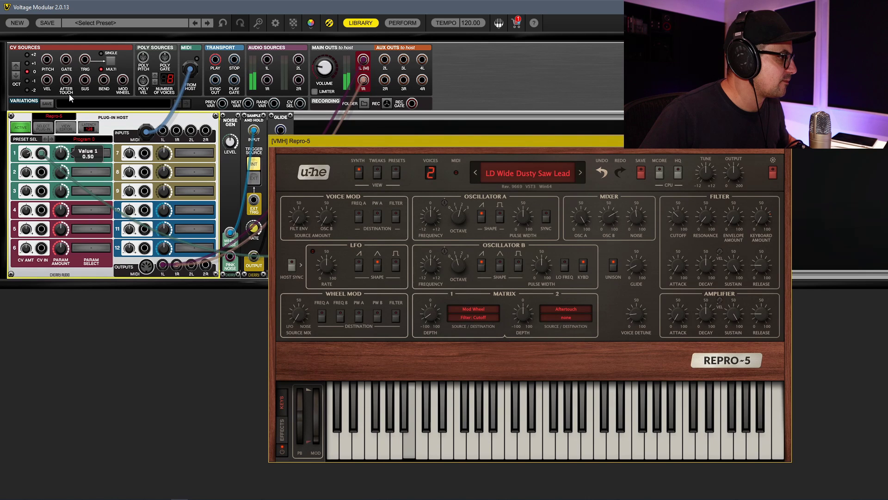
left_click_drag(396, 139, 415, 102)
mouse_move(27, 154)
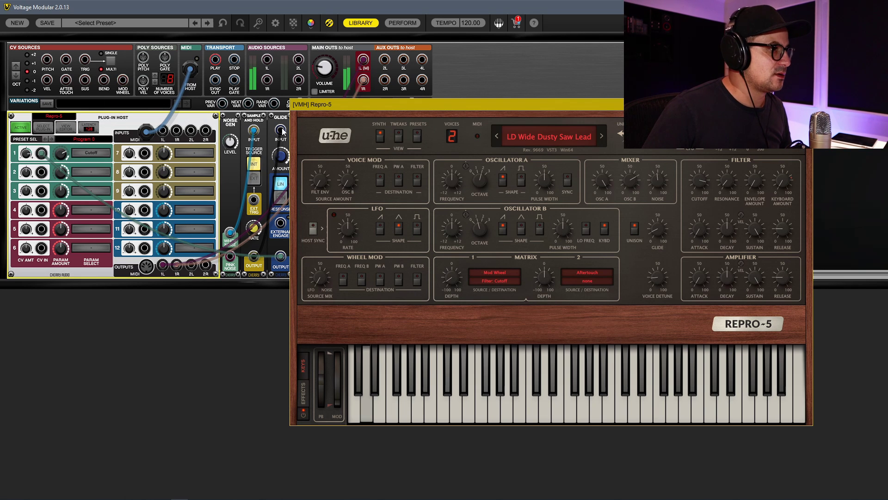
Set the Sample and Hold rate to 9.40 Hz, then close the Repro-5 editor window
mouse_move(466, 109)
left_mouse_down()
mouse_move(409, 103)
mouse_move(464, 106)
mouse_move(459, 110)
left_mouse_up()
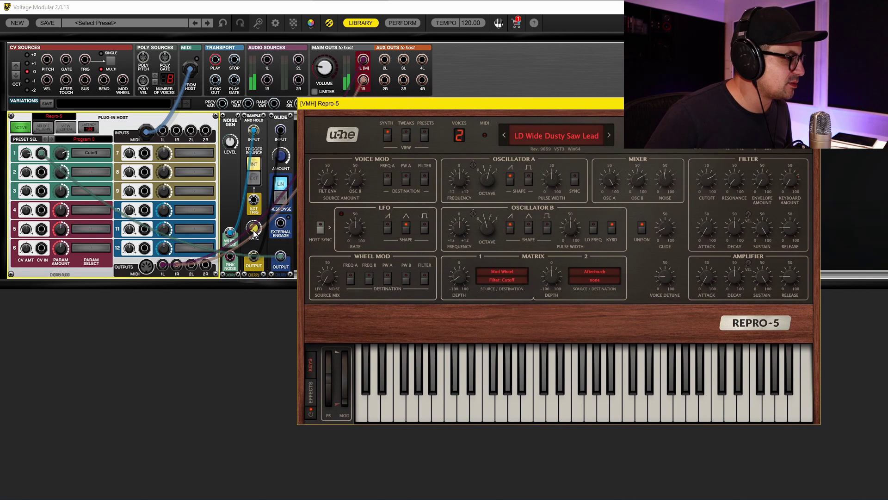
mouse_move(253, 234)
left_click_drag(254, 234, 248, 212)
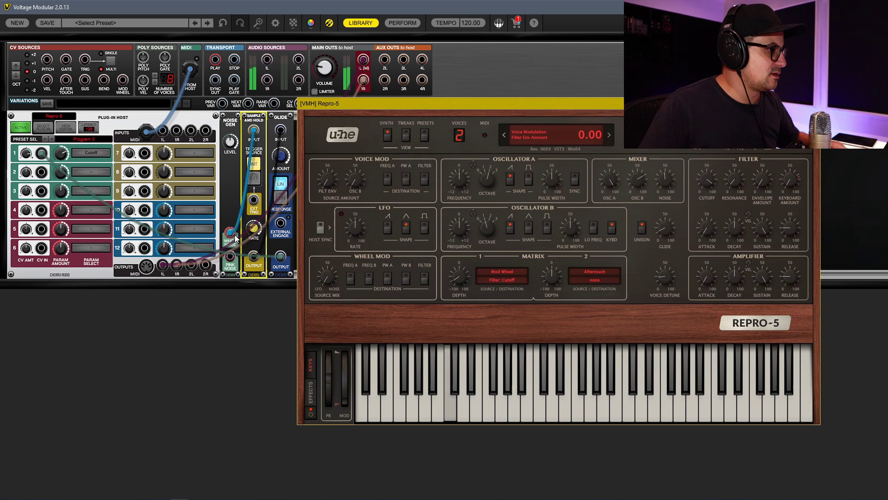
left_click_drag(254, 229, 252, 241)
left_click_drag(426, 104, 156, 157)
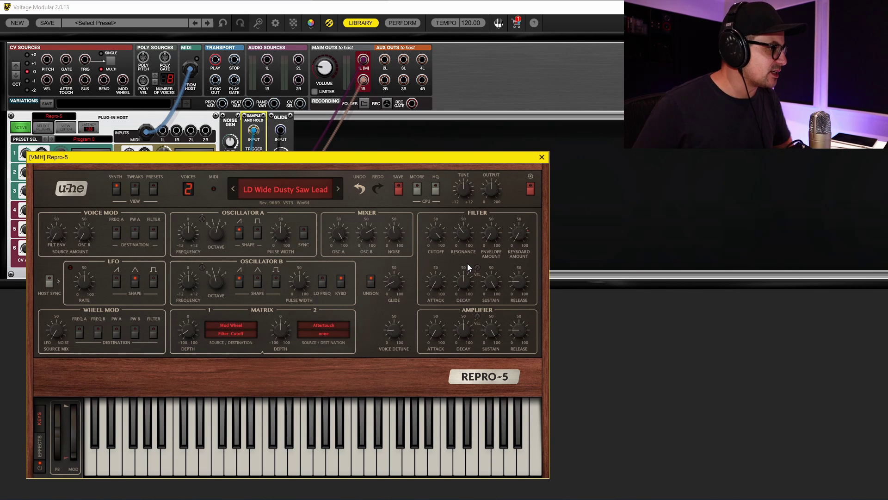
left_click(541, 158)
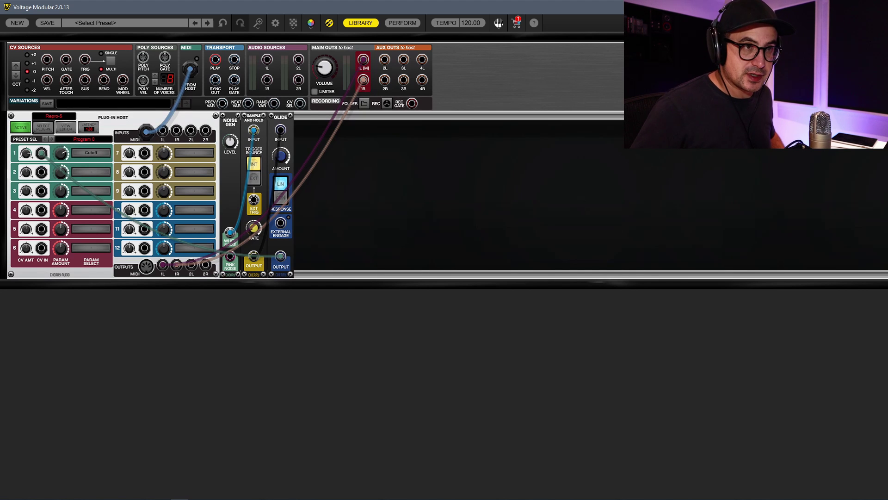
key("ctrl+v")
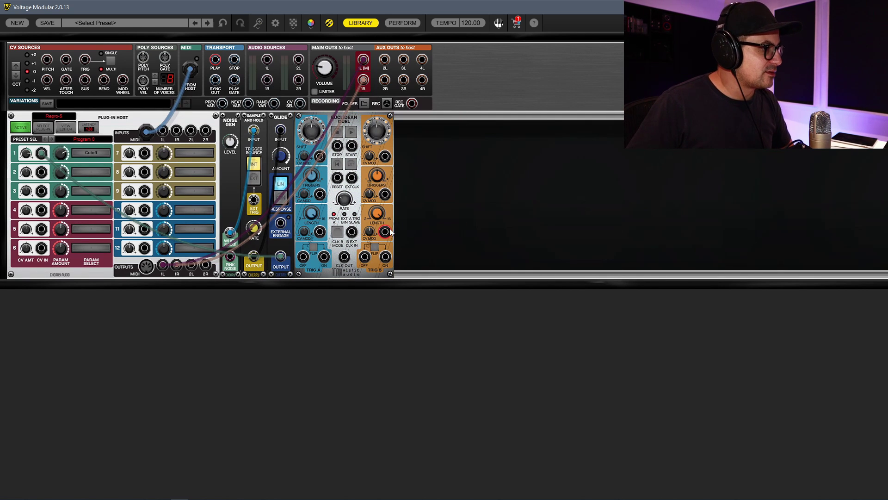
key("Delete")
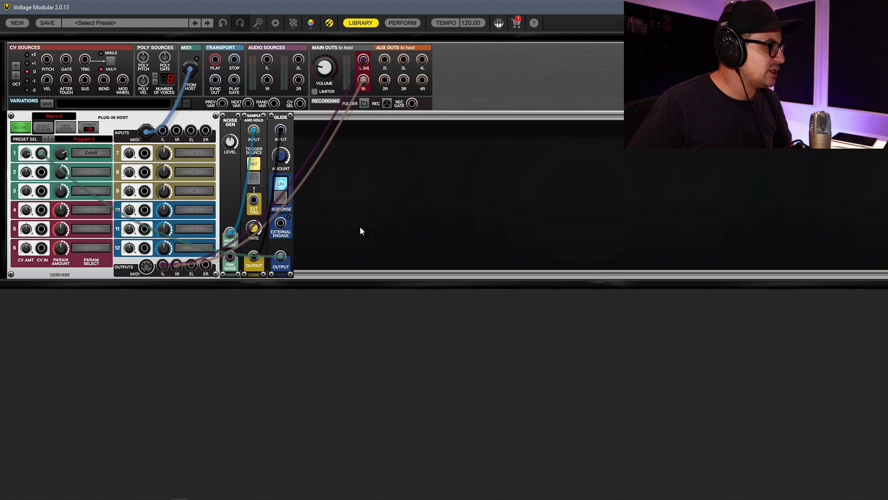
Duplicate the Plug-in Host with Ctrl+D and place the copy beside the Glide module
left_click(124, 142)
key("ctrl+d")
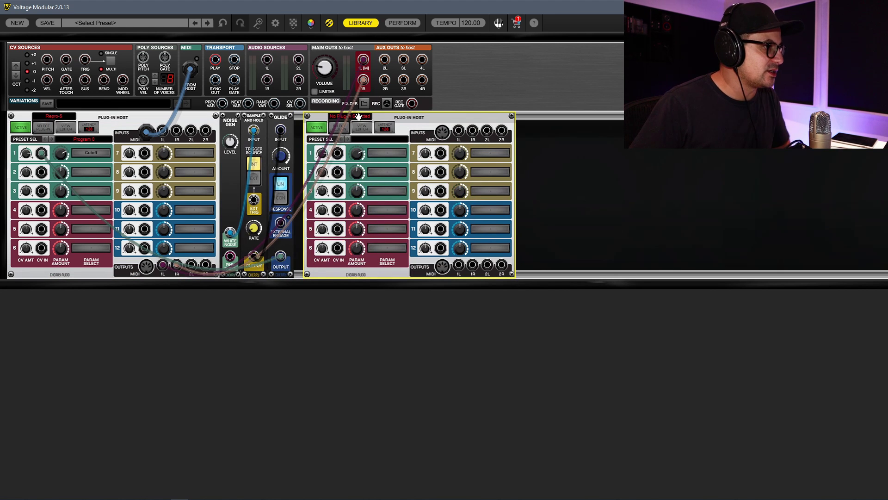
left_click_drag(362, 116, 354, 116)
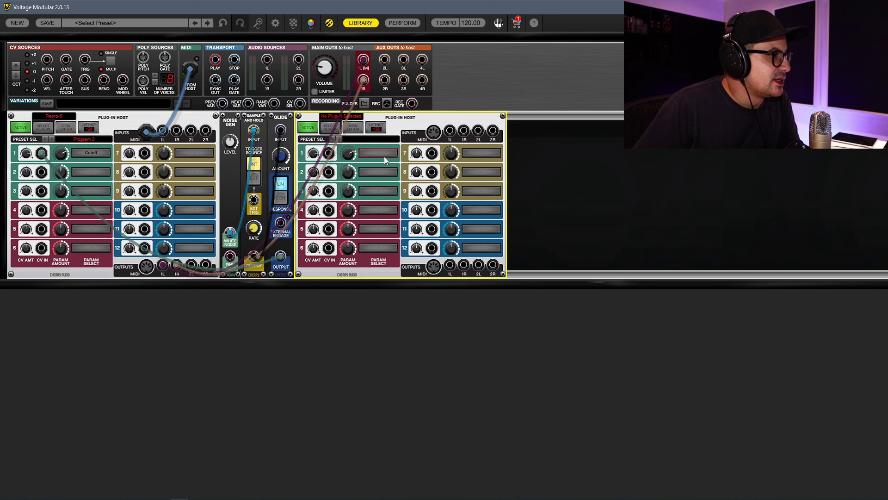
Load Unfiltered Audio BYOME.vst3 into the new host and open its editor
left_click(329, 127)
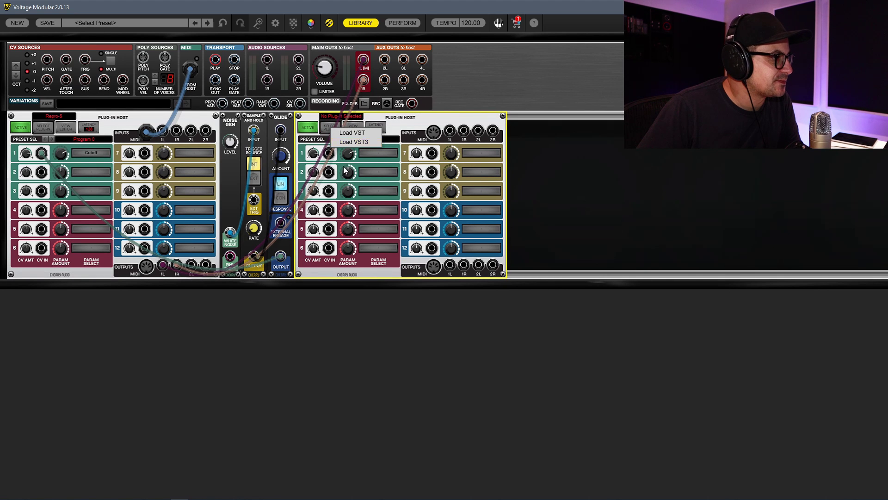
left_click(354, 142)
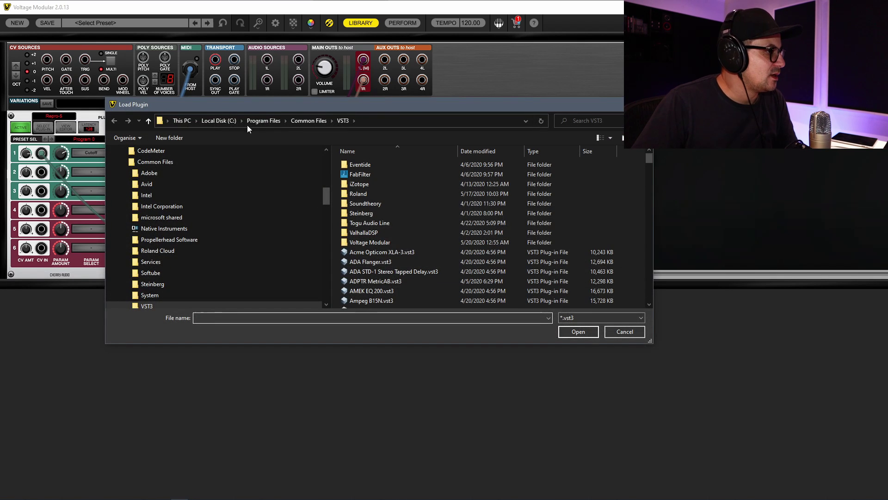
scroll(420, 249, "down", 10)
scroll(420, 249, "down", 20)
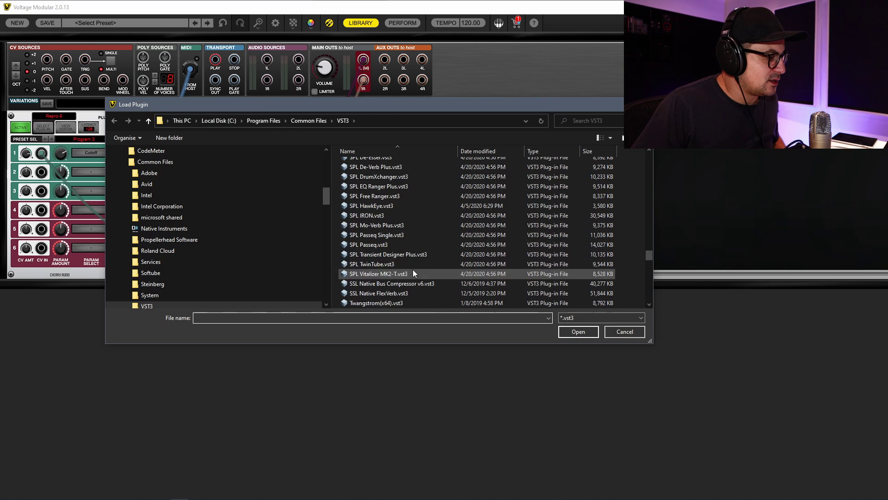
scroll(409, 220, "up", 15)
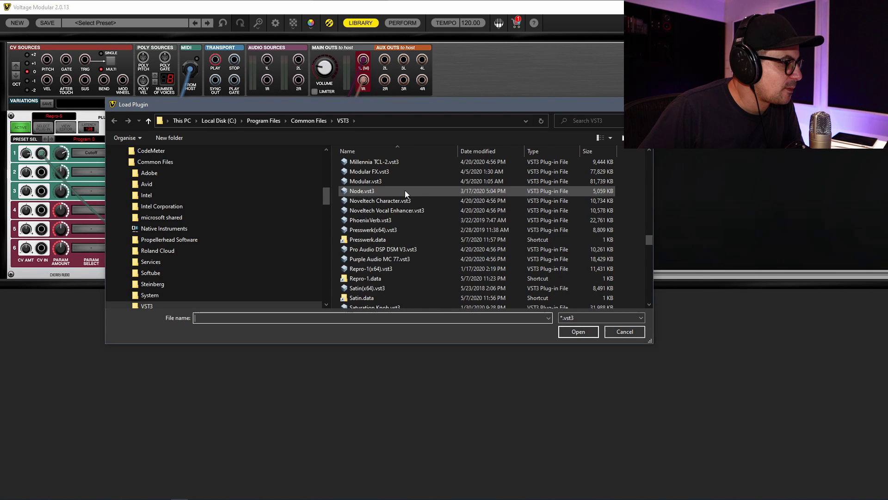
scroll(399, 206, "down", 4)
scroll(389, 217, "down", 10)
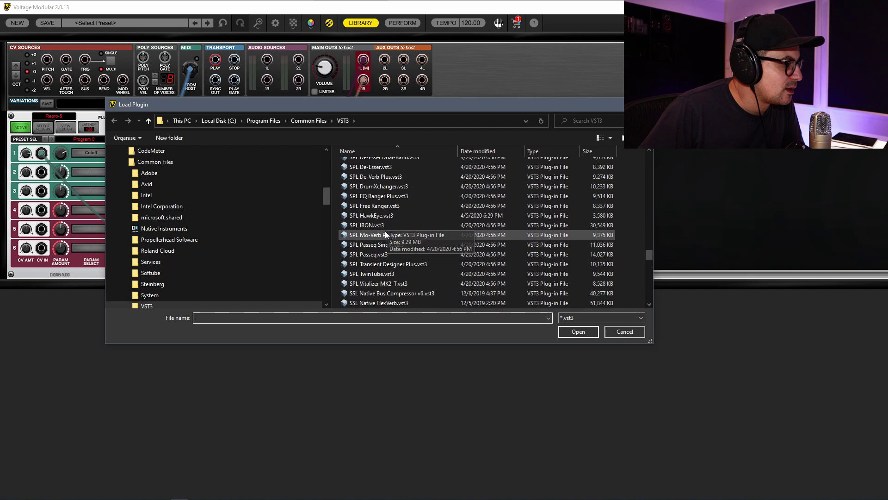
scroll(401, 186, "up", 1)
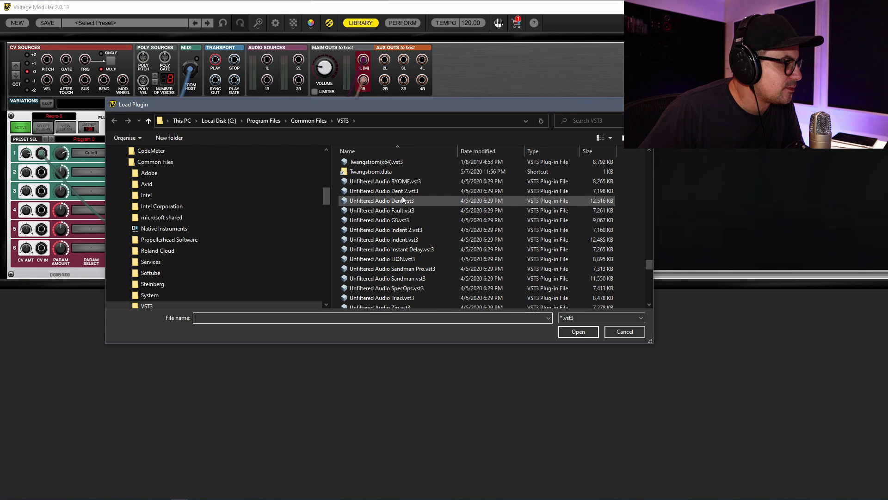
double_click(399, 183)
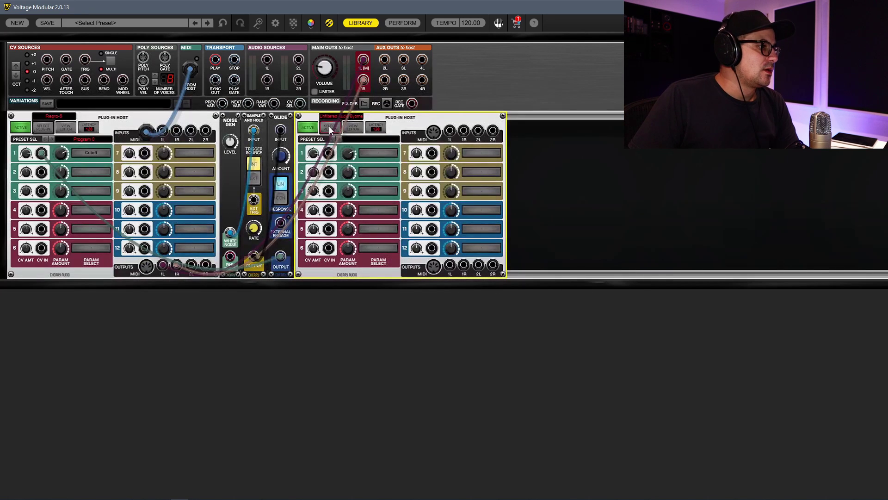
left_click(352, 130)
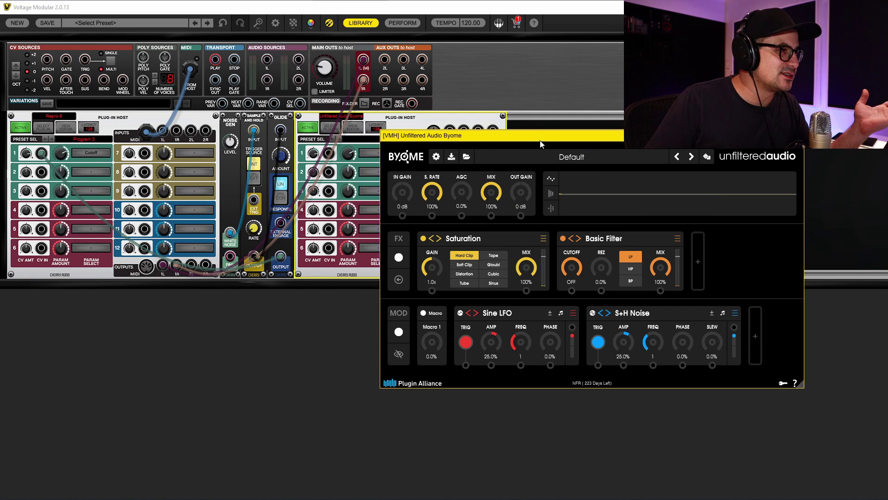
Enlarge the Byome editor window and reposition it to uncover the rack modules
left_click_drag(539, 136, 381, 132)
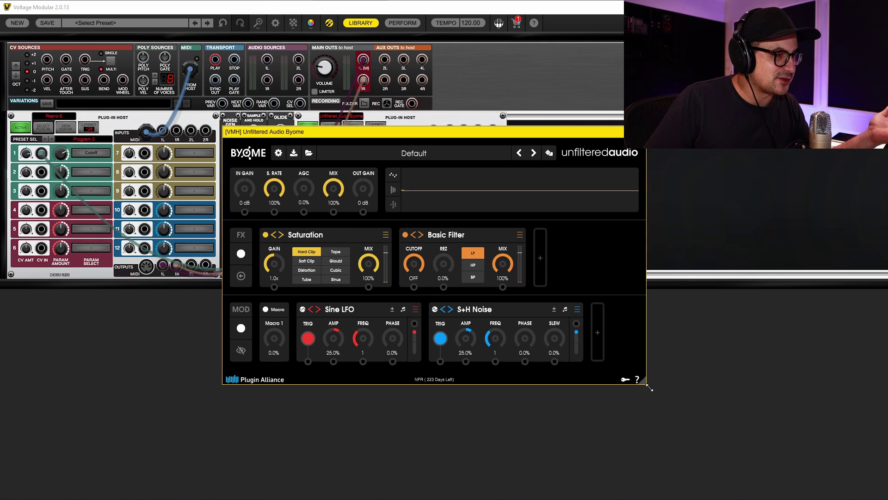
left_click_drag(644, 382, 725, 431)
left_click_drag(398, 136, 277, 135)
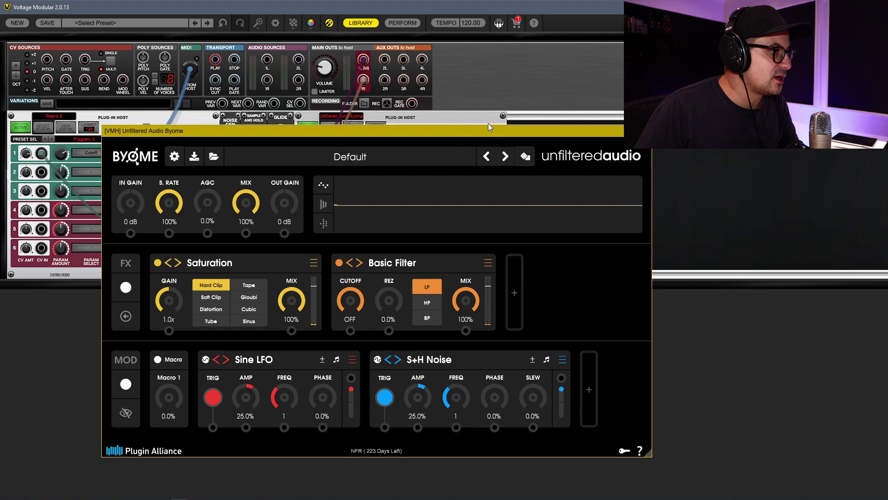
left_click_drag(456, 132, 412, 267)
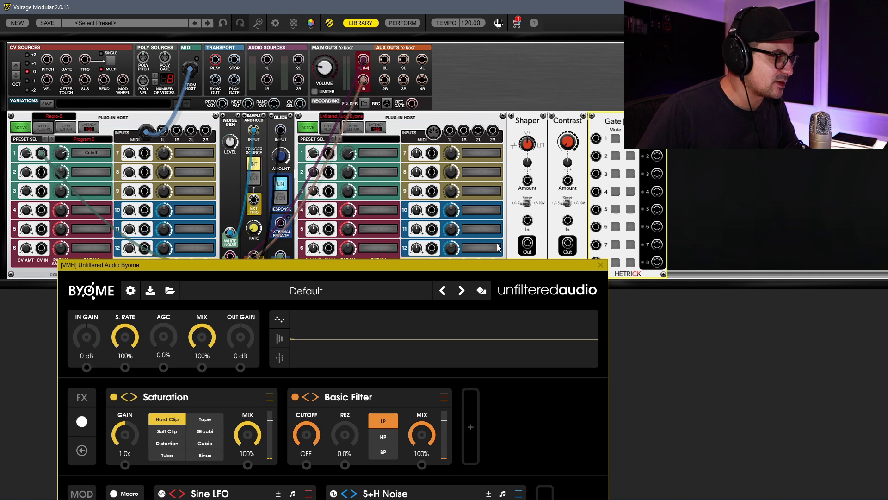
left_click_drag(471, 273, 588, 53)
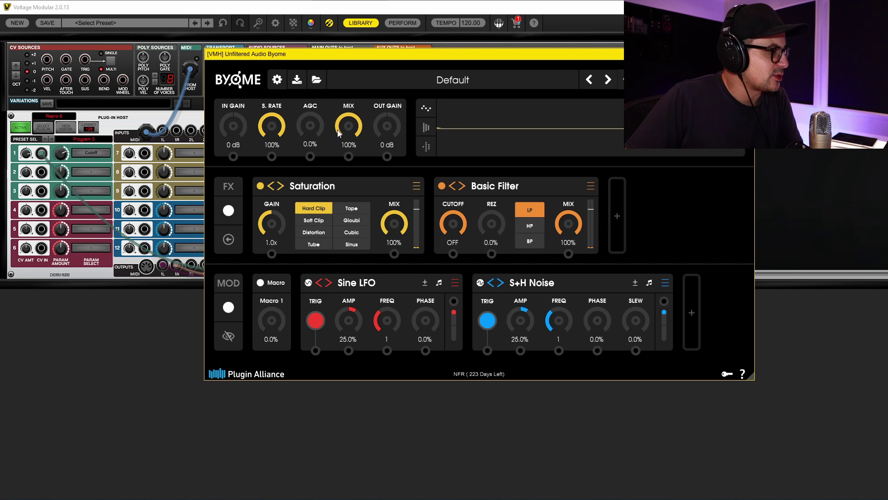
Assign Macro 1, Macro 2 and Macro 4 to Byome host Param Select rows 1–3
left_click_drag(361, 53, 633, 92)
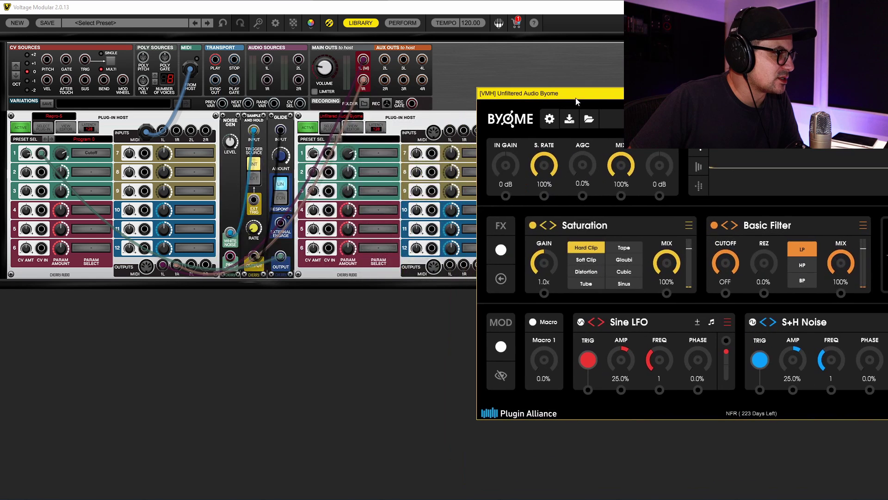
left_click(390, 154)
left_click(393, 186)
left_click(377, 173)
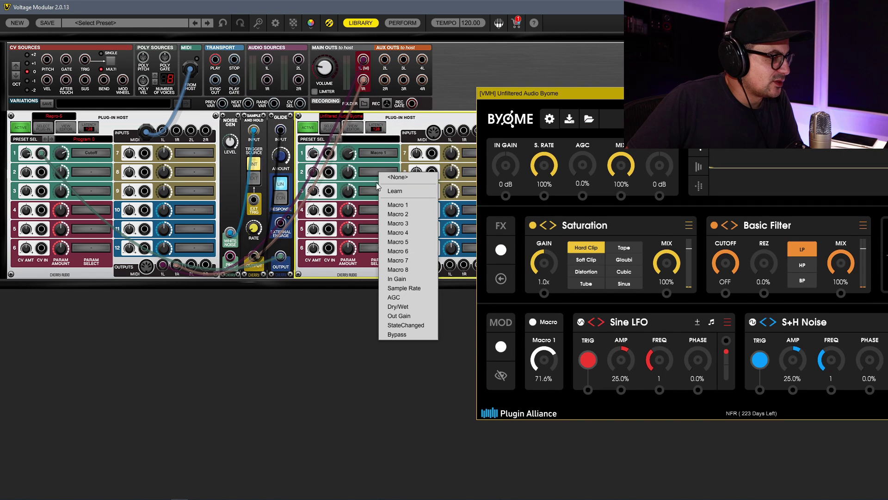
left_click(398, 214)
left_click(373, 191)
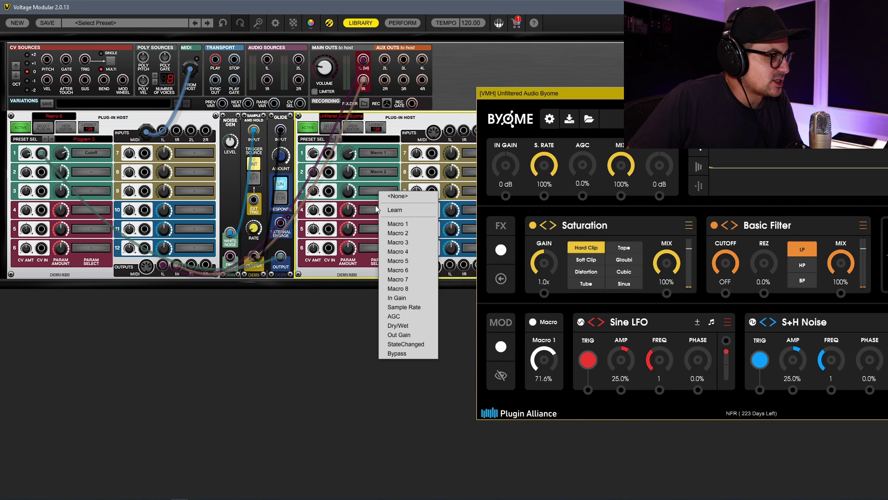
left_click(401, 252)
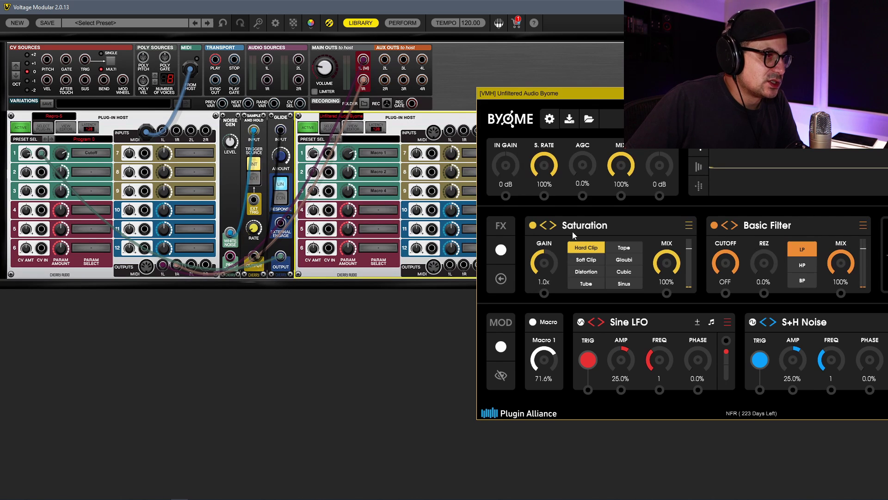
left_click_drag(589, 96, 356, 93)
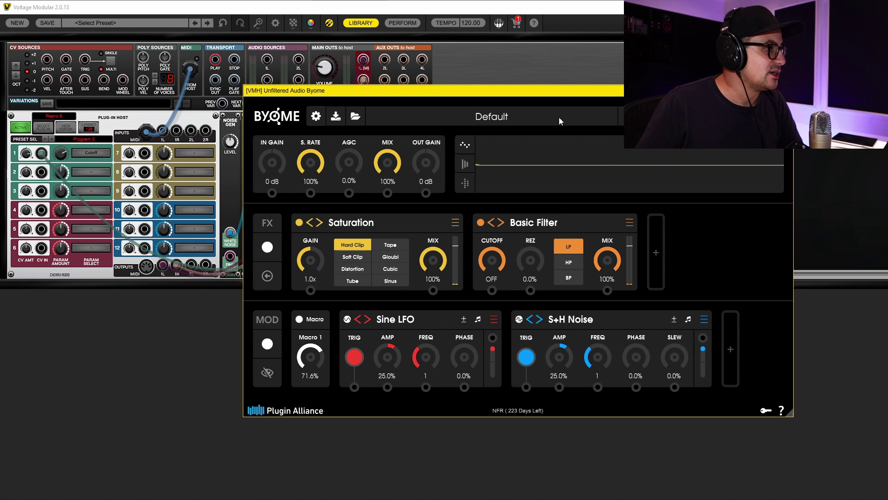
Close the Byome editor and marquee-select the modules beside the second Plug-in Host
left_click(787, 91)
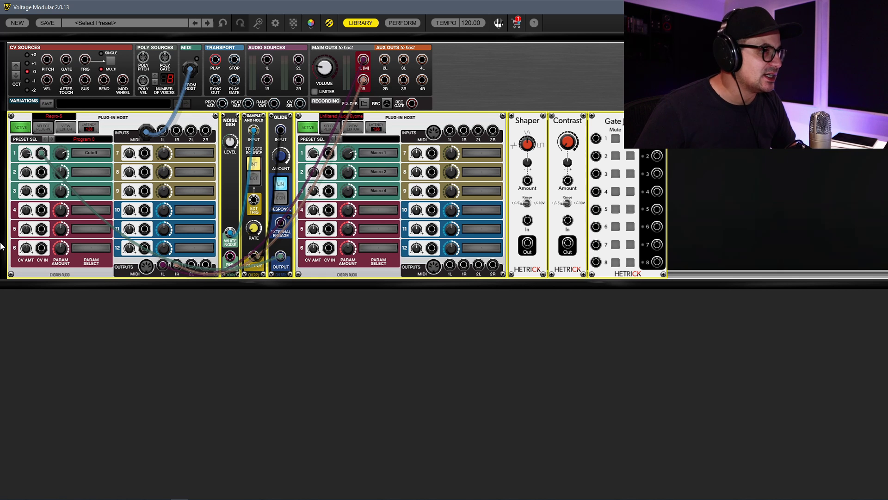
left_click_drag(740, 176, 10, 317)
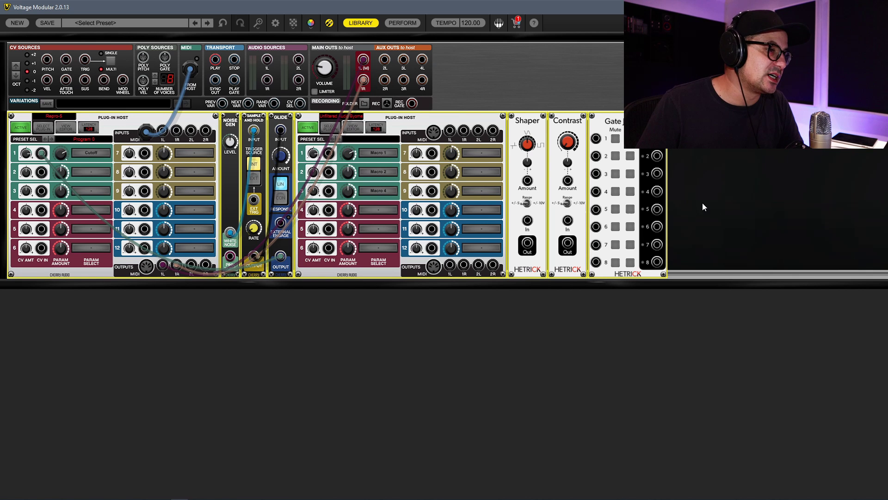
left_click_drag(727, 186, 1, 313)
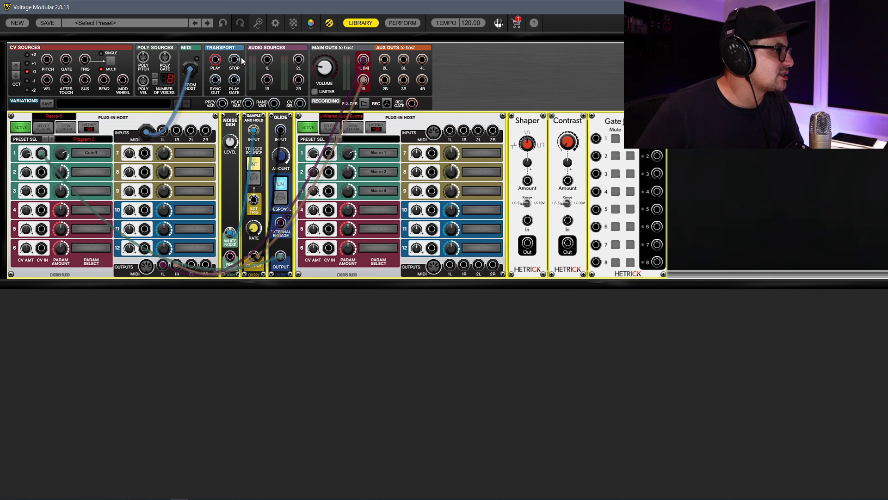
Load the Arps preset 'Euclydian Dreams', discarding the current patch without saving
left_click(467, 75)
left_click(137, 23)
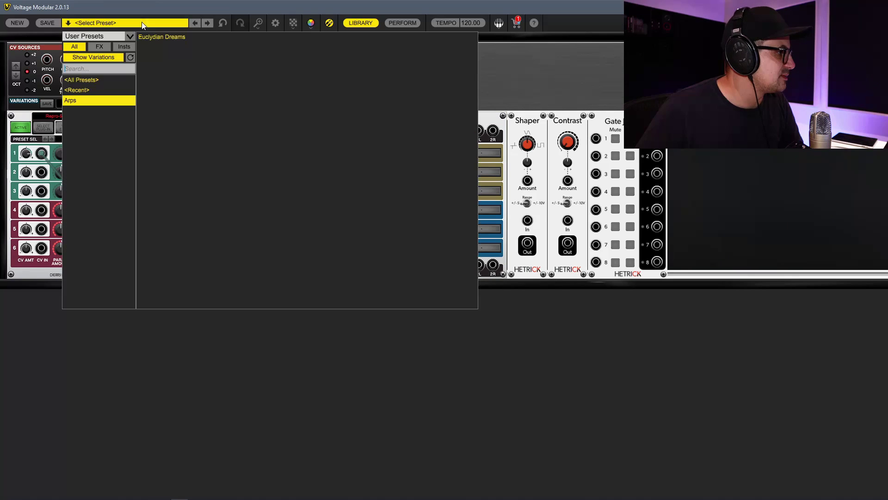
left_click(85, 82)
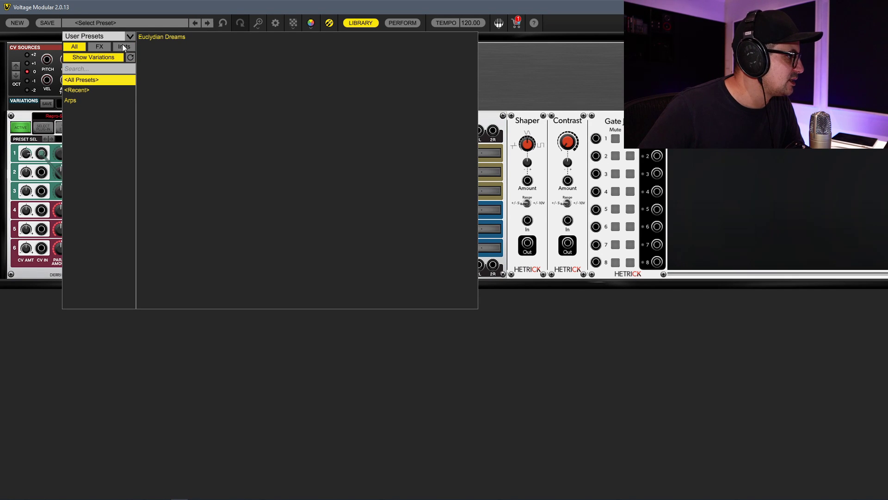
left_click(88, 100)
left_click(176, 38)
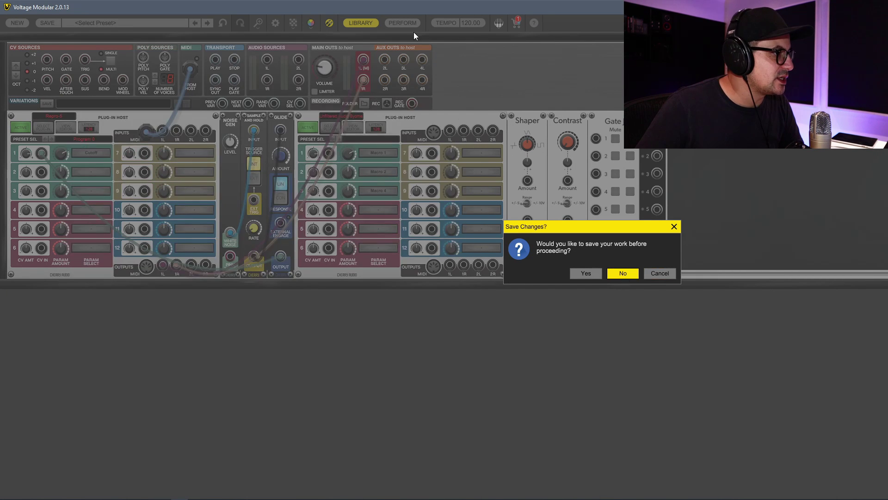
left_click(623, 273)
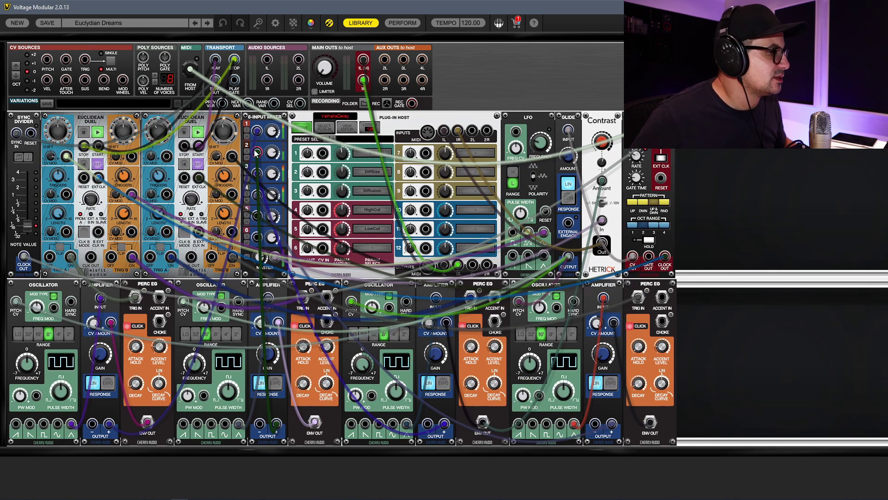
left_click(599, 168)
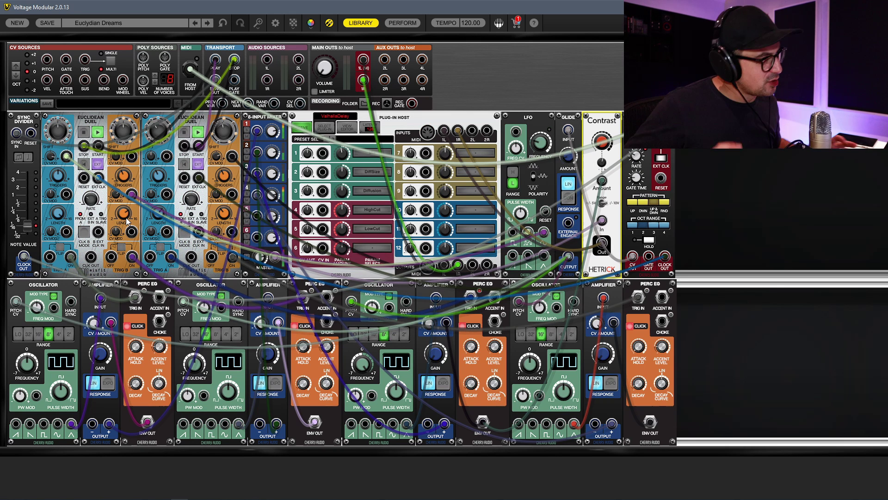
mouse_move(128, 221)
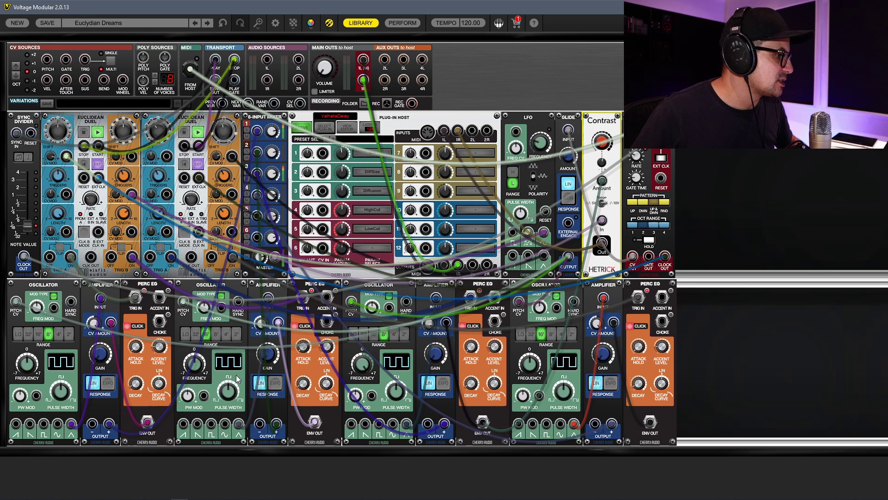
left_click(275, 195)
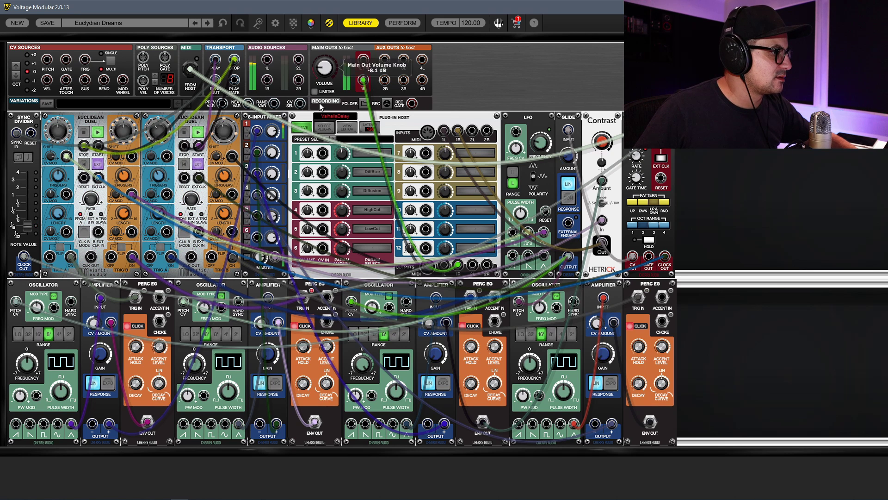
Set ValhallaDelay diffusion to about 7 % and turn mixer Input 2 to about -11.8 dB
left_click(347, 127)
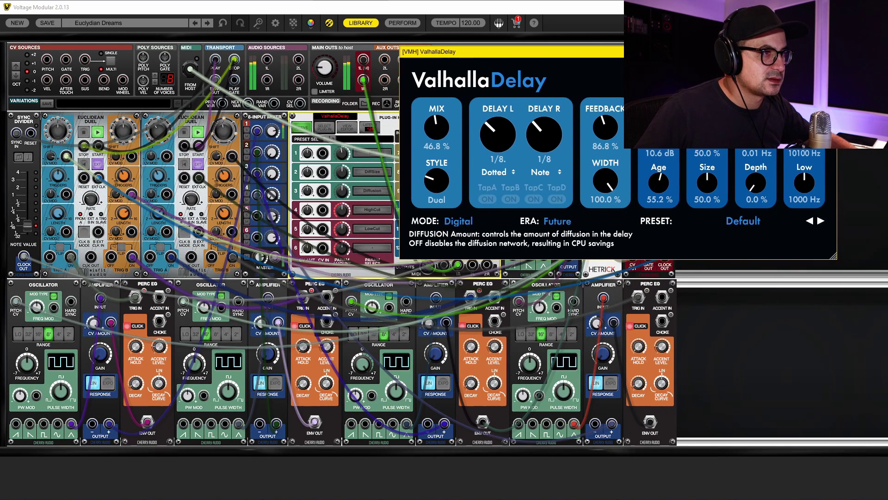
left_click_drag(701, 154, 709, 207)
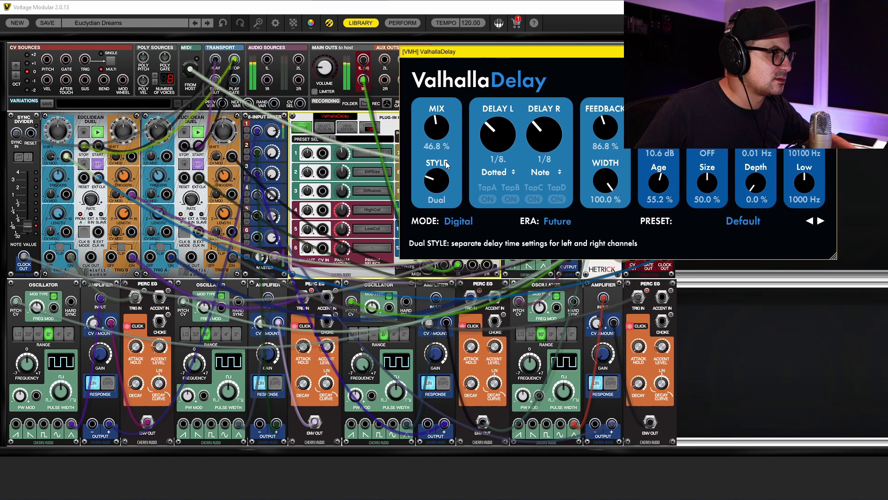
left_click(441, 180)
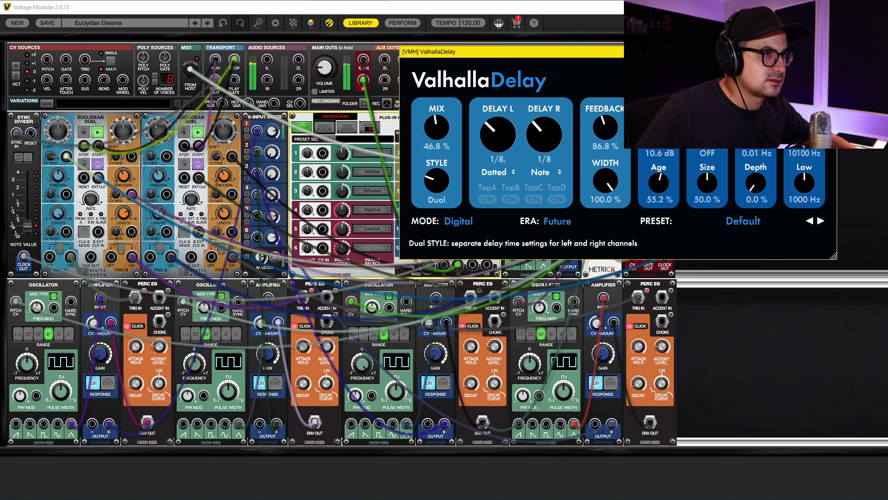
left_click_drag(707, 152, 707, 139)
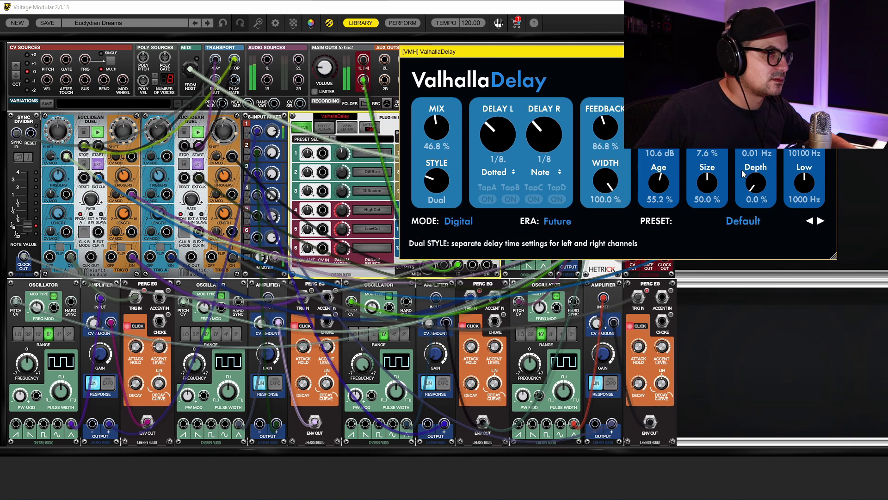
left_click(831, 52)
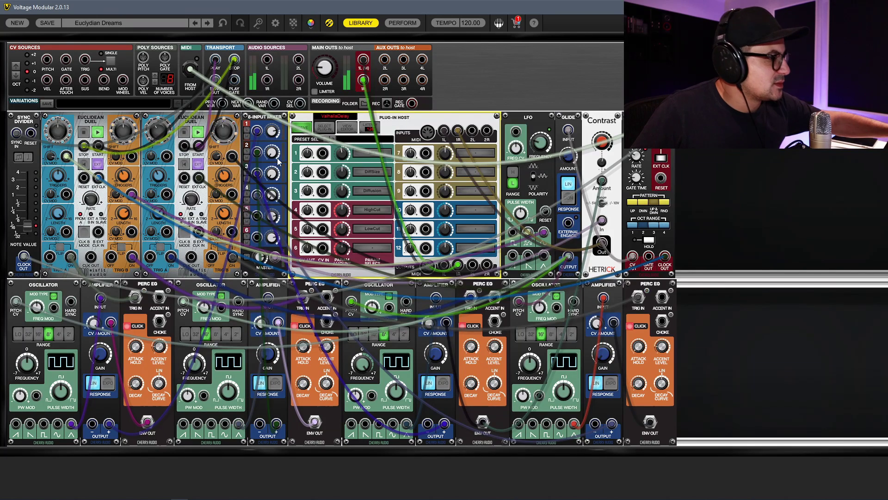
left_click_drag(276, 158, 291, 100)
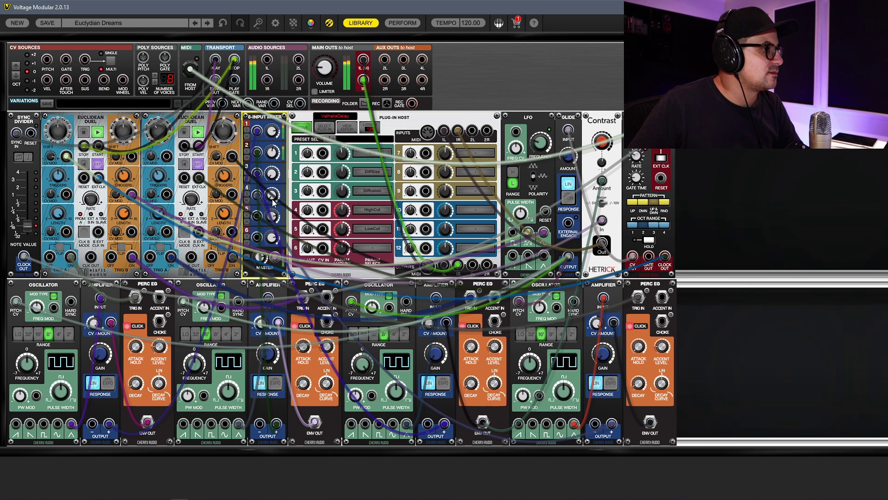
Raise mixer Input 4 to about -11 dB and Input 3 to around -6 dB
left_click_drag(277, 187, 306, 130)
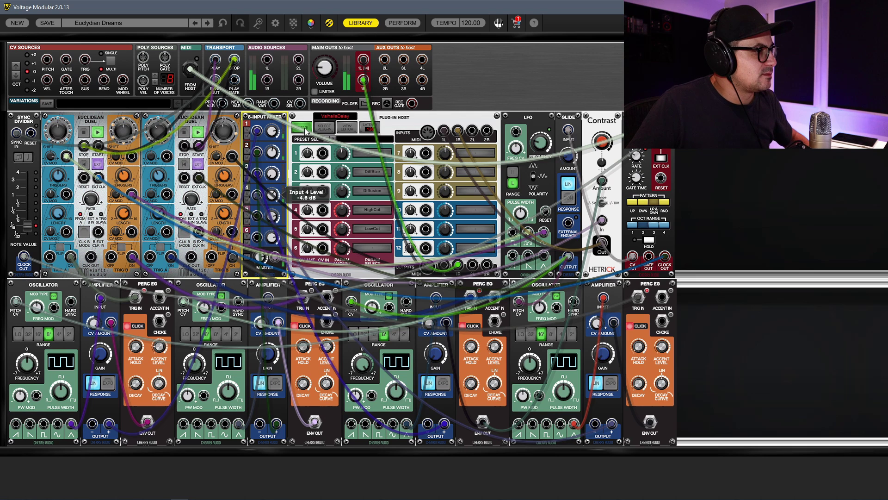
left_click_drag(273, 173, 292, 123)
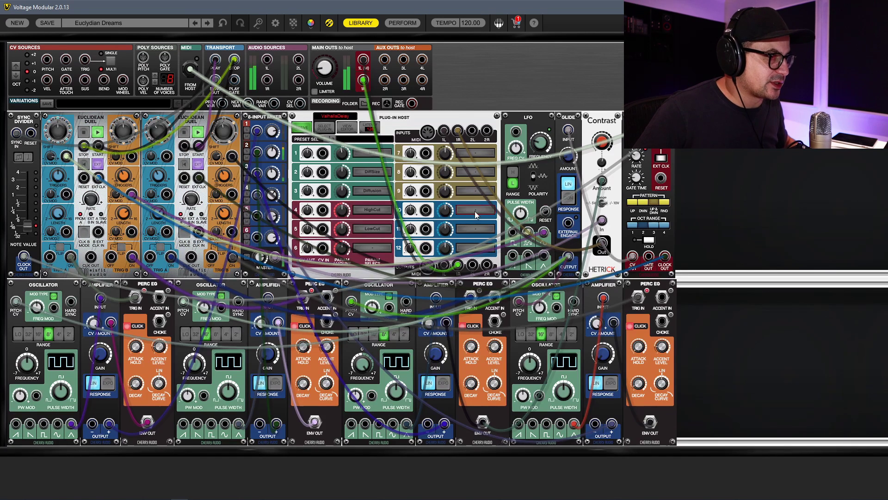
left_click_drag(445, 265, 519, 301)
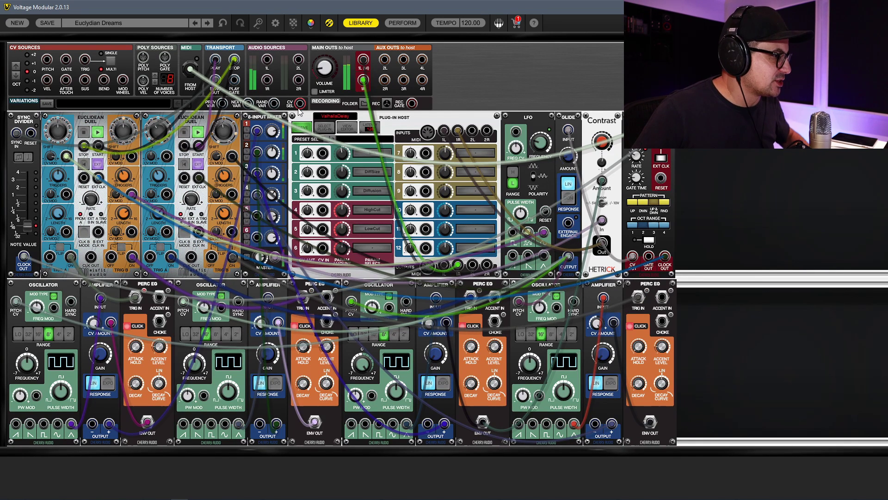
left_click(276, 173)
scroll(275, 170, "up", 2)
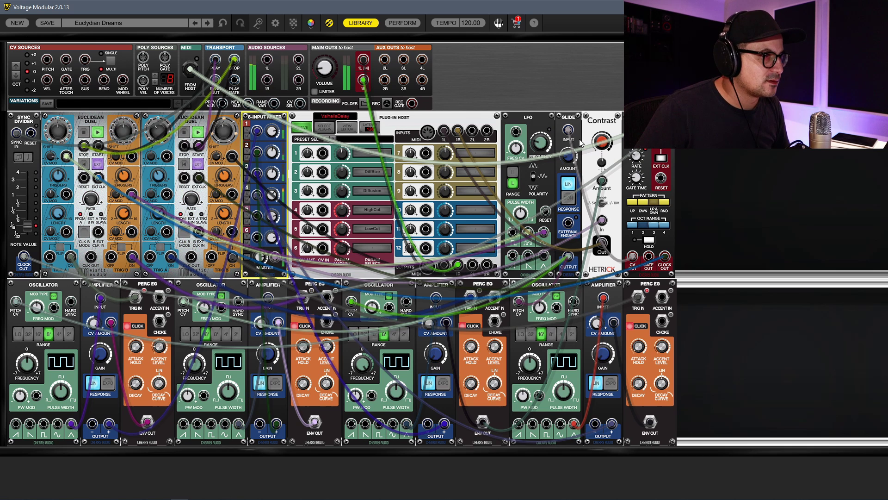
left_click(572, 158)
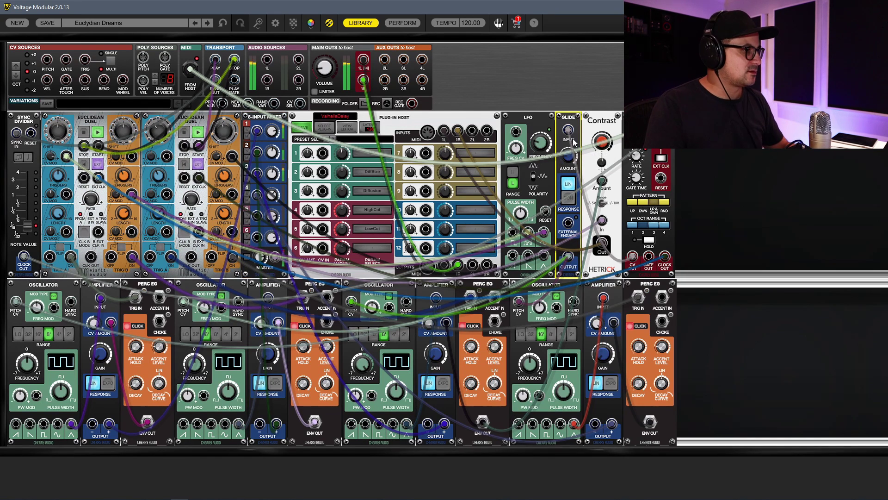